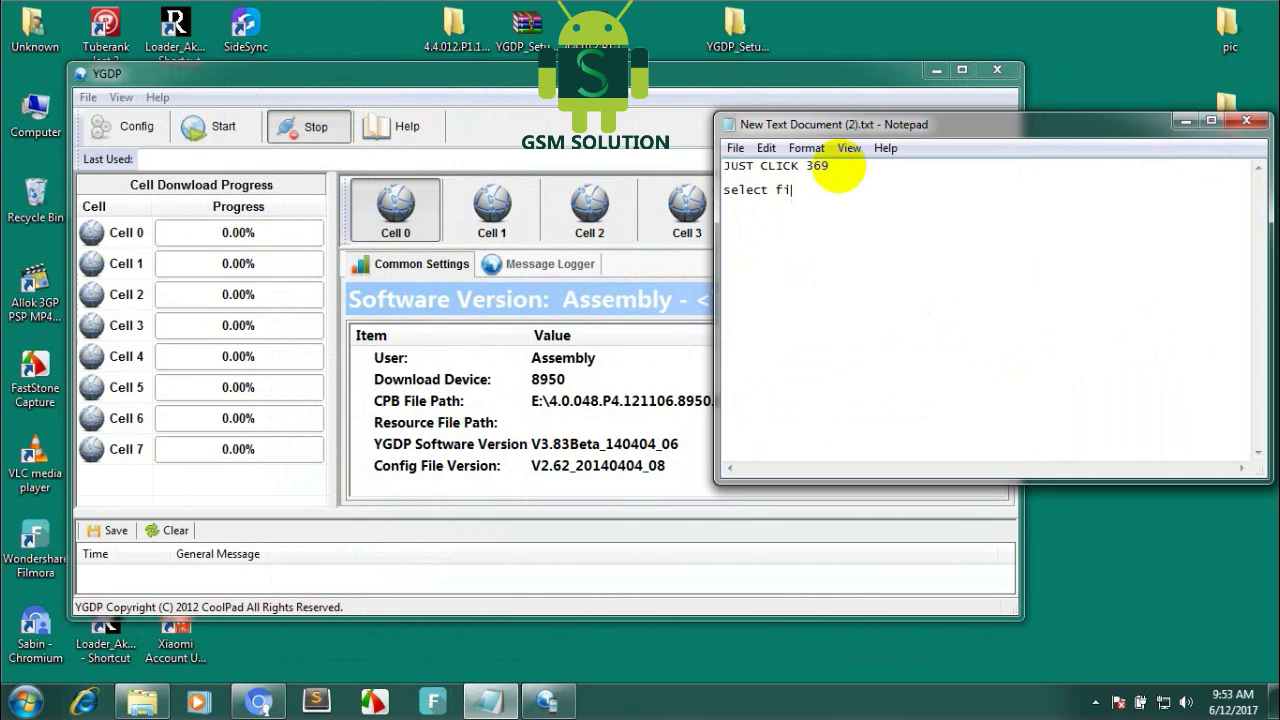
- Complete the current note line so it reads "select file here"
type("here")
key("Return")
- Check the CPB firmware file in the 4.4.012.P1.141110.8297W_I02 desktop folder and close the folder window
double_click(455, 25)
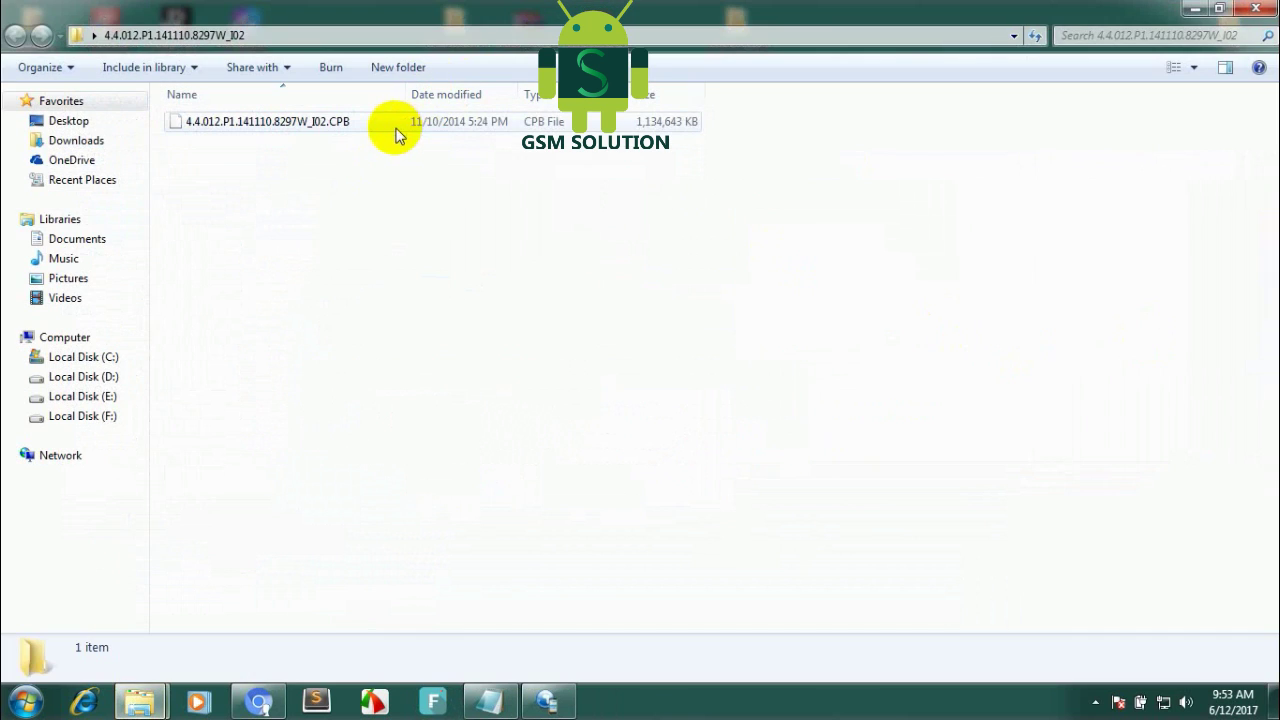
left_click(396, 125)
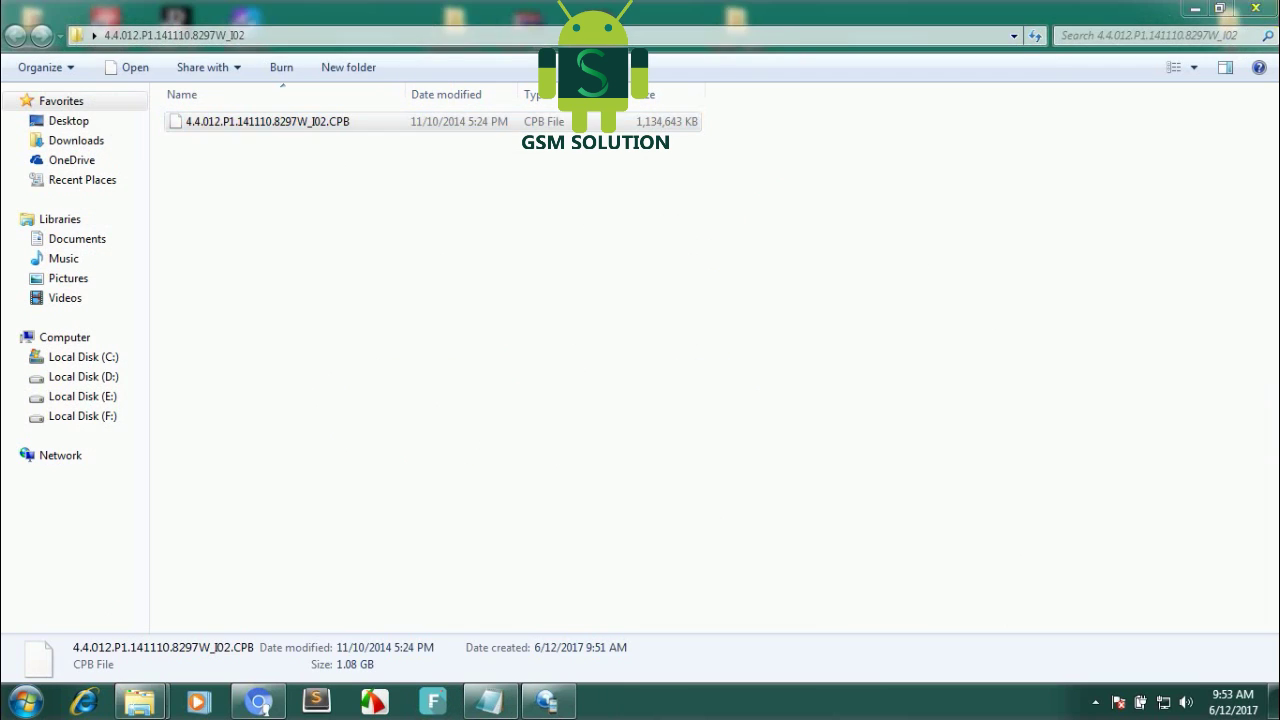
left_click(1256, 8)
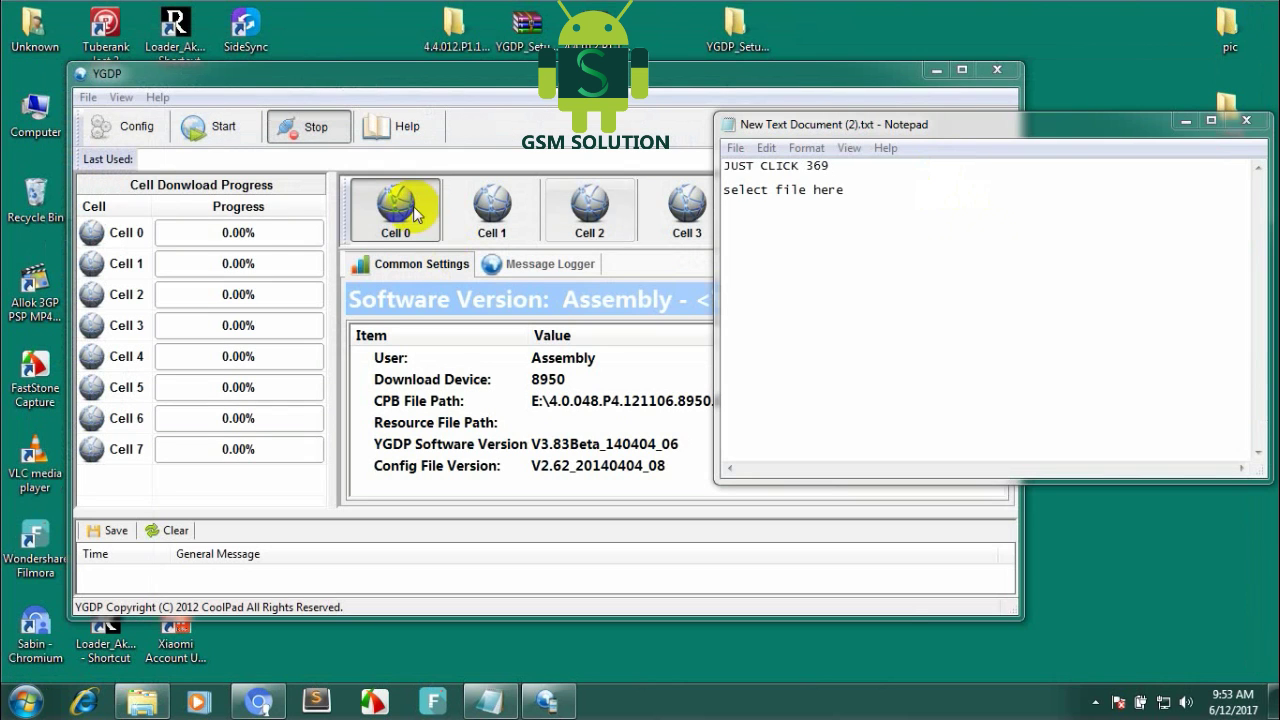
- Open the download configuration in YGDP and bring the Notepad notes forward
left_click(140, 133)
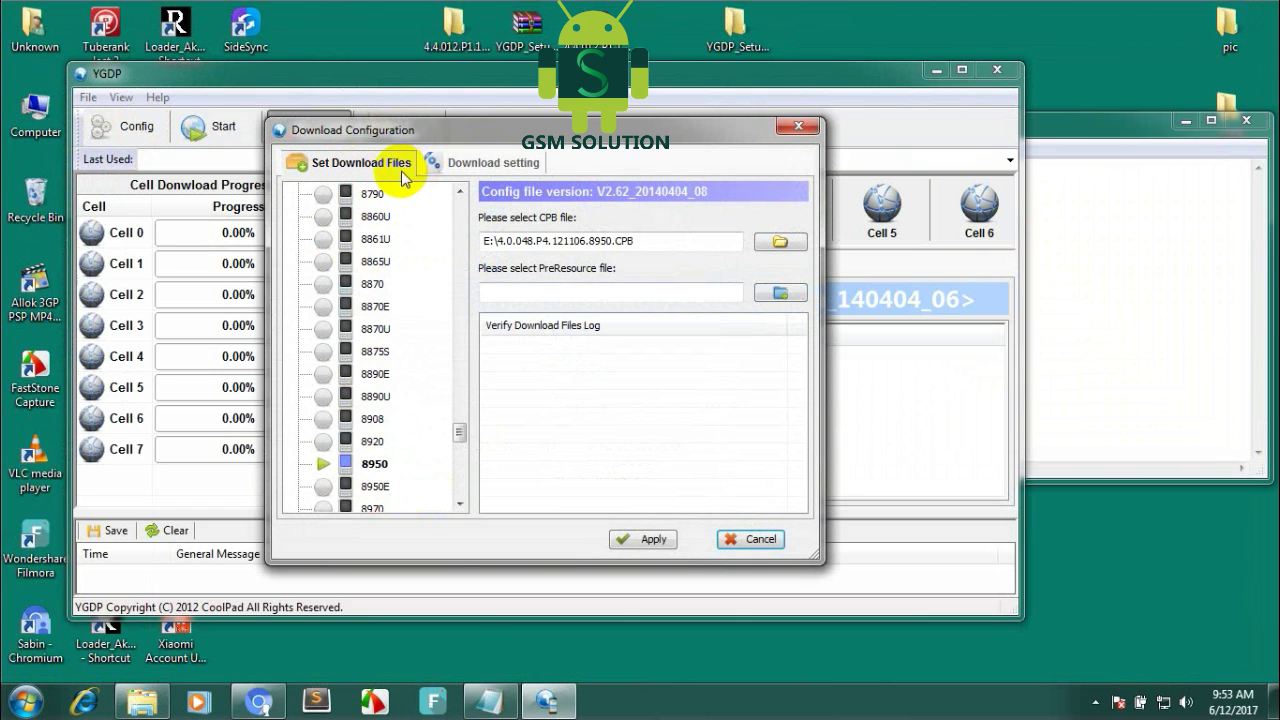
left_click(1155, 281)
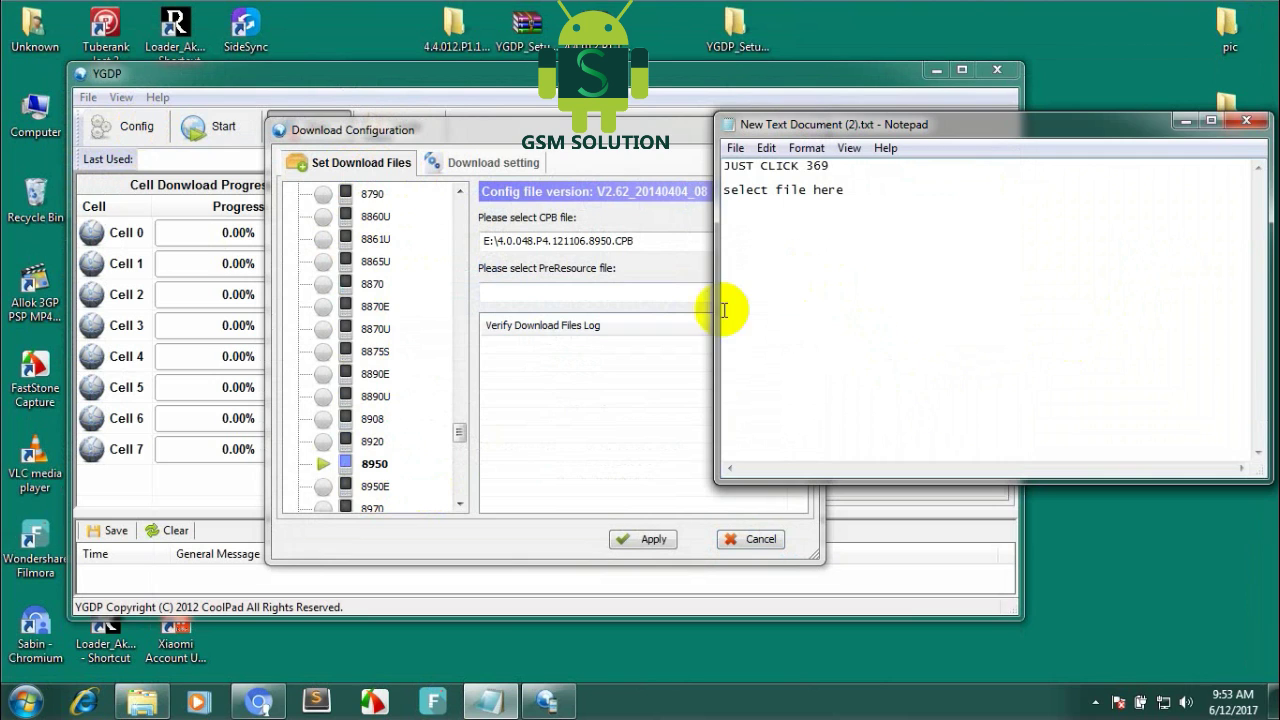
- Look through the device model list in the download configuration, above and below the 8950 entry
left_click(459, 508)
left_click(459, 508)
left_click(459, 508)
left_click(459, 508)
left_click(459, 508)
left_click(459, 508)
left_click(459, 508)
left_click(459, 508)
left_click(459, 508)
left_click(459, 508)
left_click(459, 508)
left_click(459, 508)
left_click(459, 508)
left_click(459, 508)
left_click(459, 508)
left_click(459, 508)
left_click(459, 508)
left_click(459, 508)
left_click(459, 508)
left_click(459, 508)
left_click(459, 508)
left_click(459, 508)
left_click(459, 508)
left_click(459, 508)
left_click(461, 192)
left_click(461, 192)
left_click(461, 192)
left_click(461, 192)
left_click(461, 192)
left_click(461, 192)
left_click(461, 192)
left_click(461, 192)
left_click(461, 192)
left_click(461, 192)
left_click(461, 192)
left_click(461, 192)
left_click(461, 192)
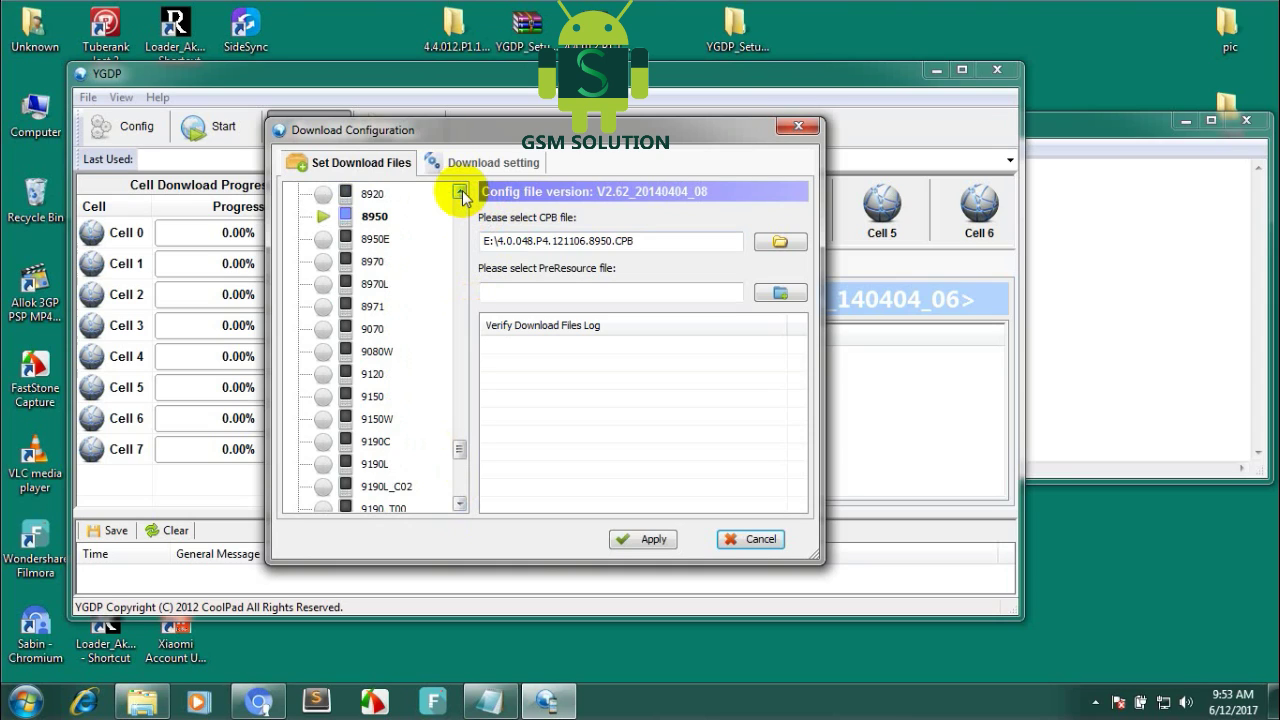
left_click(461, 192)
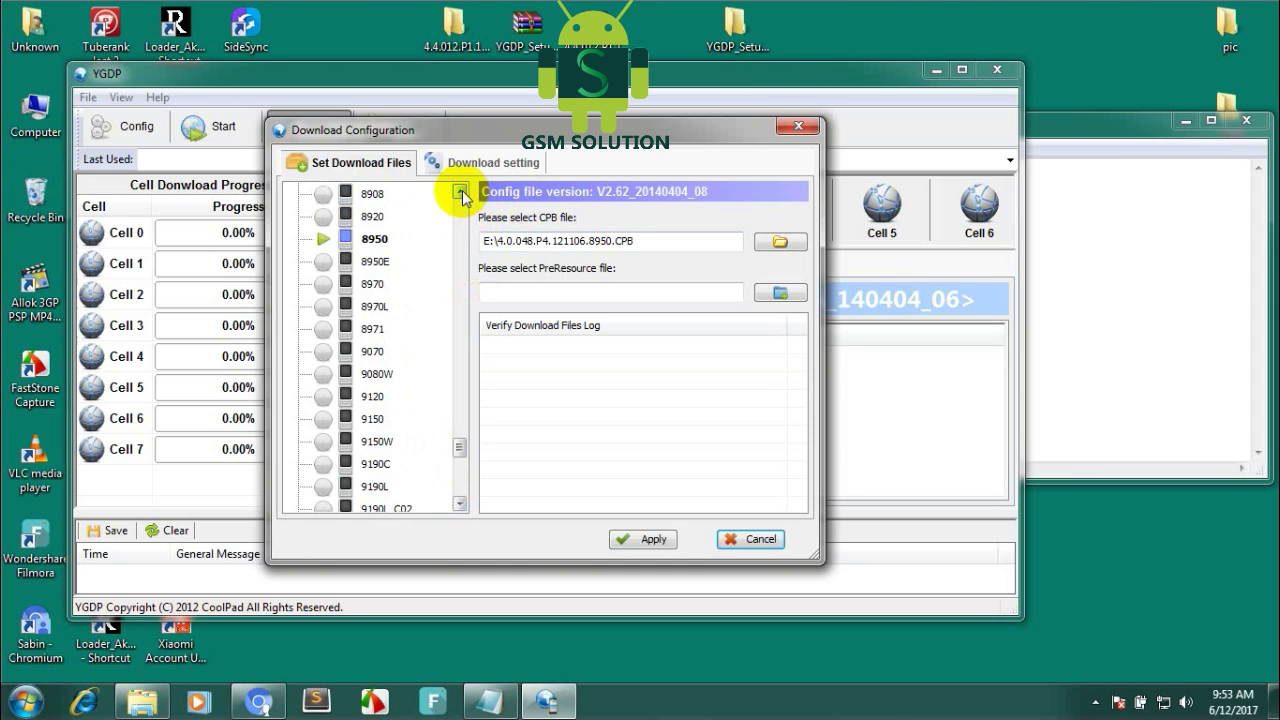
left_click(461, 503)
left_click(461, 503)
left_click(461, 503)
left_click(461, 503)
left_click(461, 503)
left_click(461, 503)
left_click(461, 503)
left_click(461, 503)
left_click(461, 503)
left_click(461, 503)
left_click(461, 503)
left_click(461, 503)
left_click(461, 503)
left_click_drag(459, 466, 458, 432)
- Add the line "select 8297w" to the Notepad notes
left_click(1040, 271)
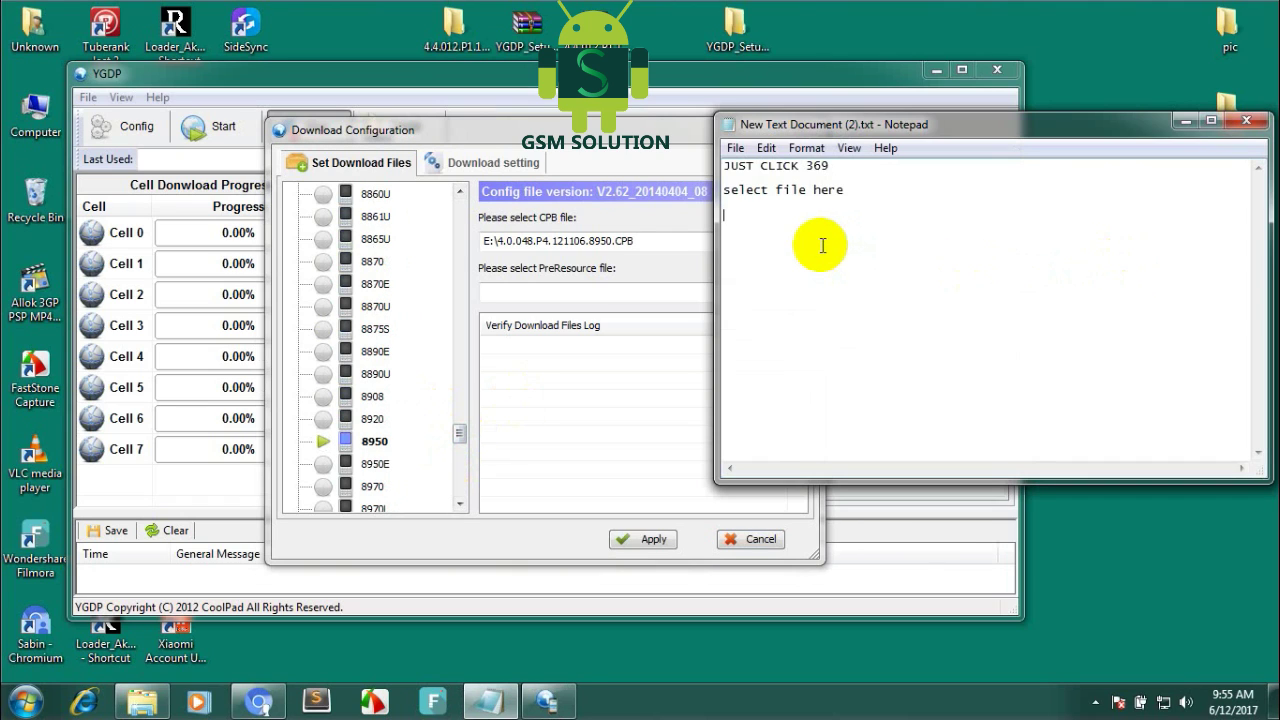
type("select 8297w")
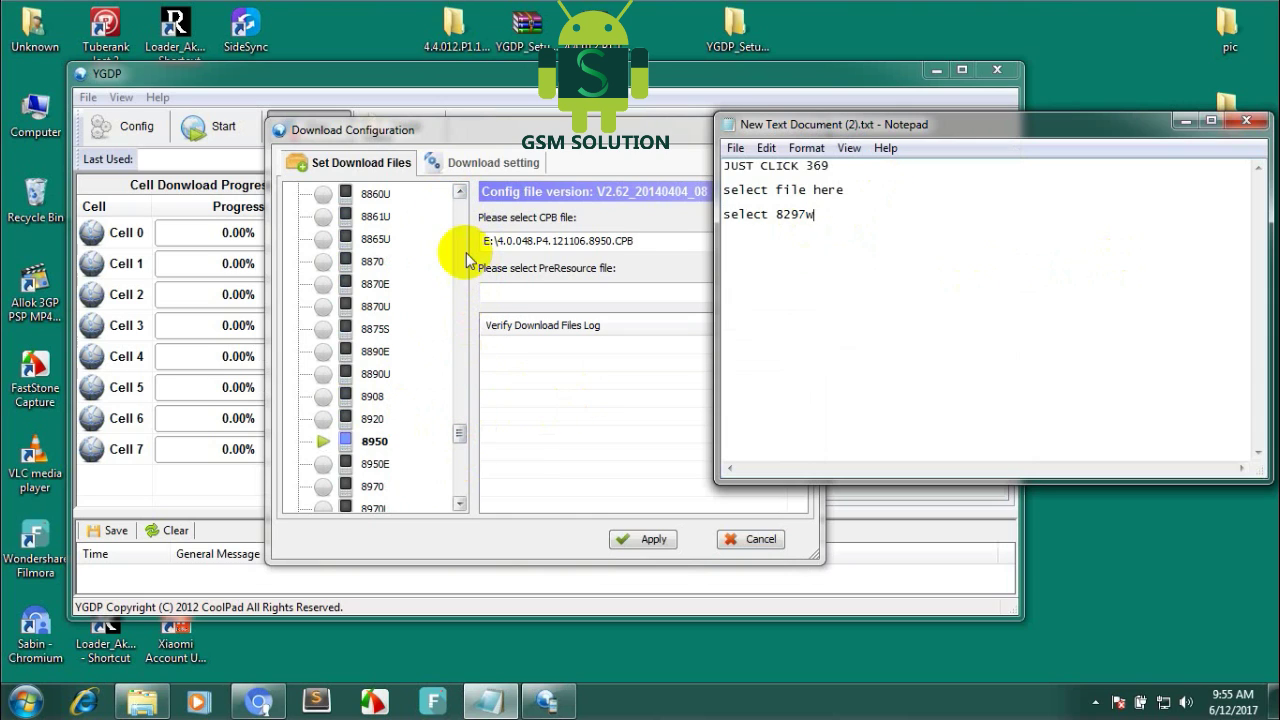
- Choose 8297W as the device model in the download configuration
left_click(461, 203)
left_click(459, 192)
left_click(459, 192)
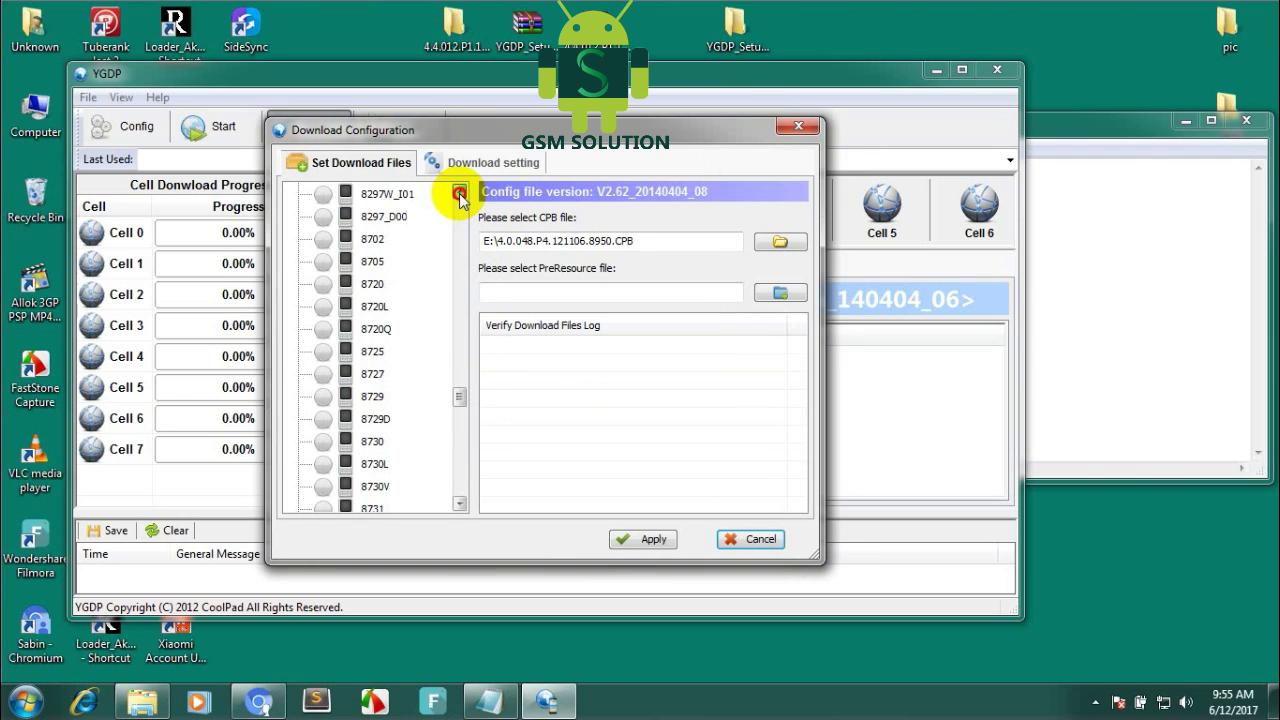
left_click(459, 192)
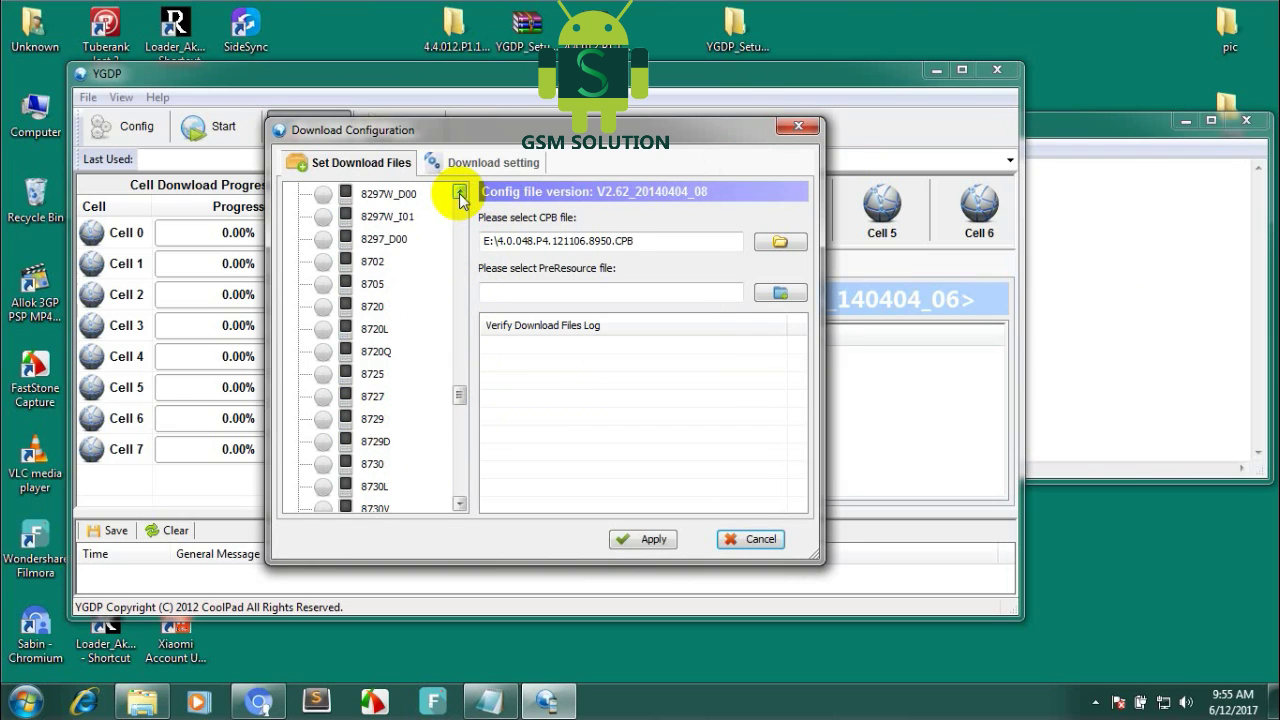
left_click(459, 192)
left_click(459, 192)
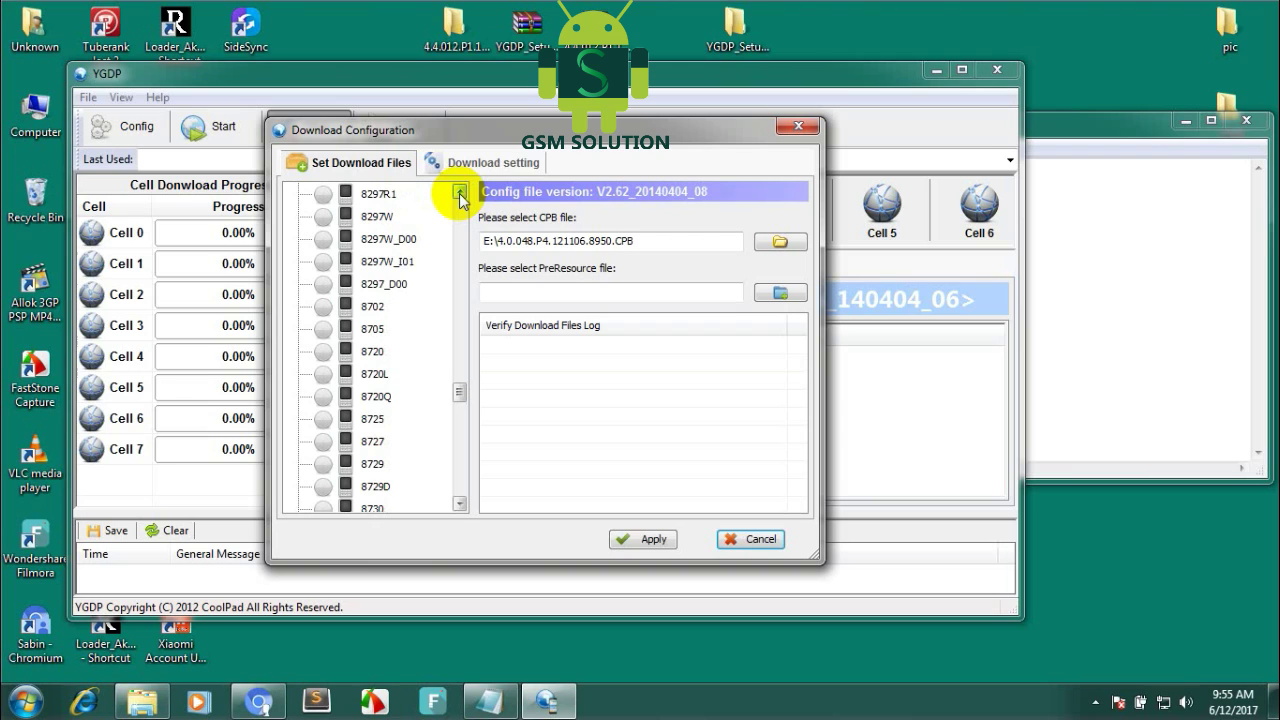
left_click(365, 216)
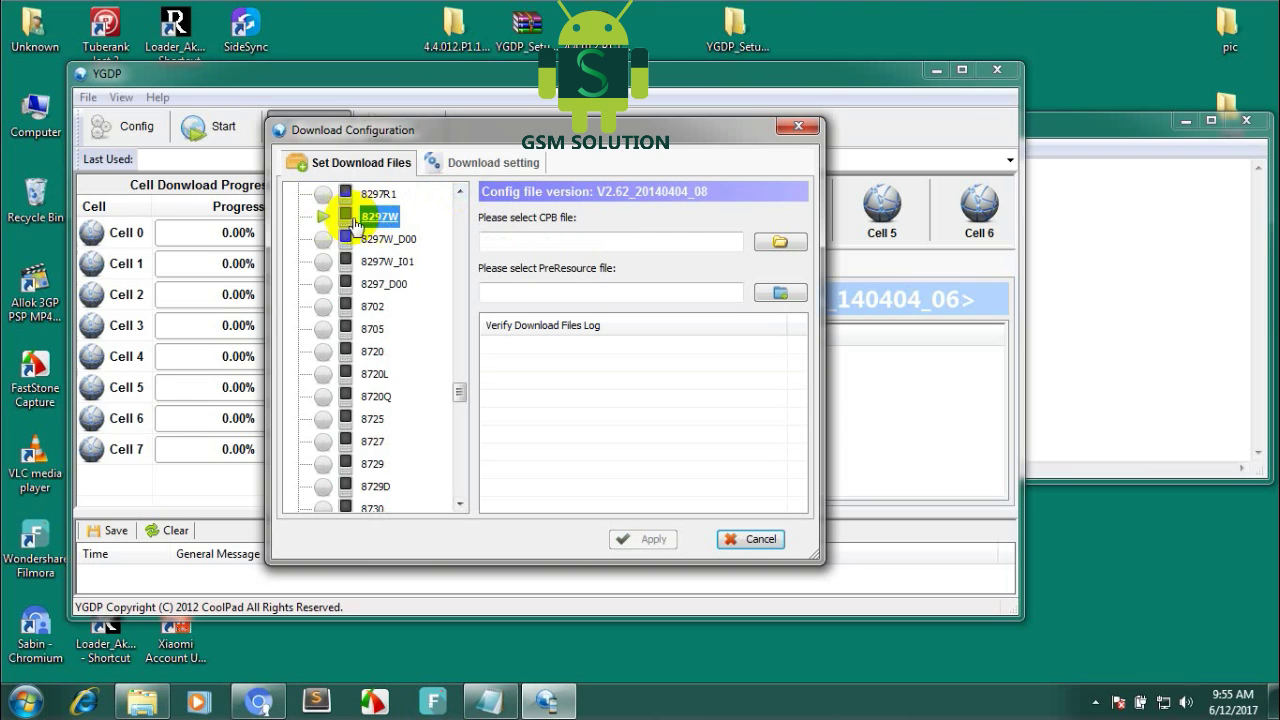
left_click(325, 218)
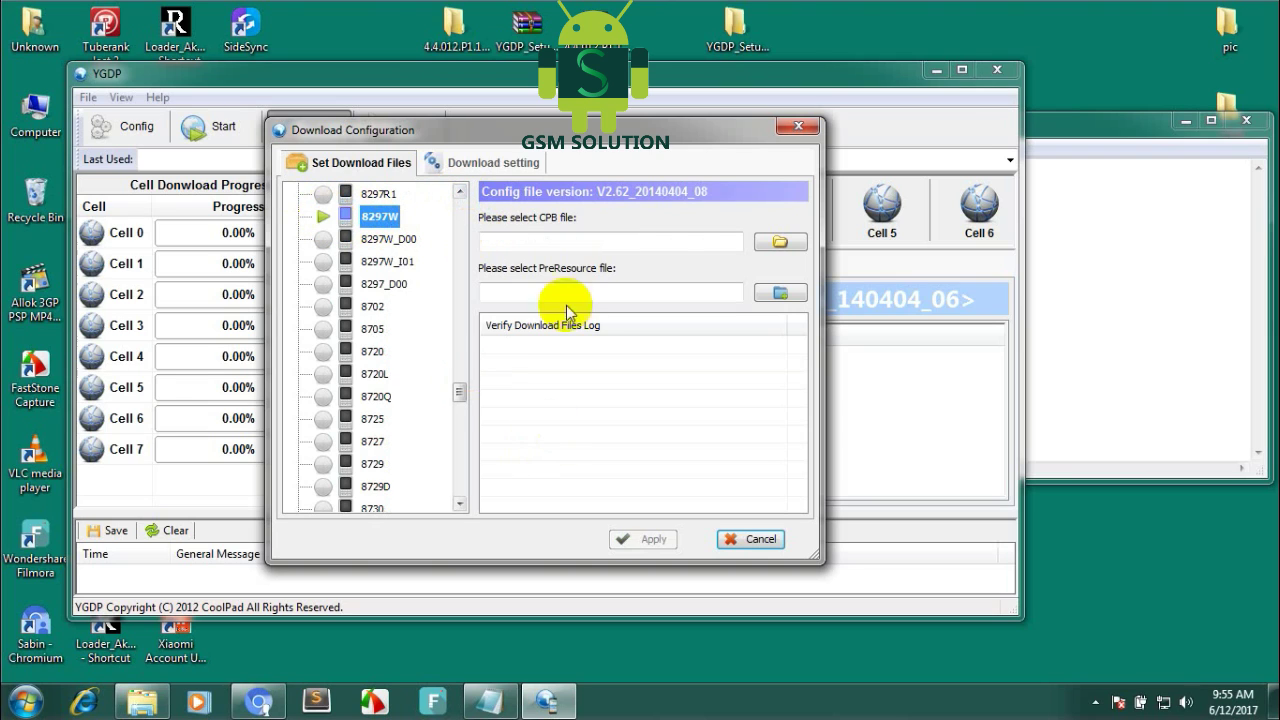
- Load 4.4.012.P1.141110.8297W_I02.CPB as the CPB file and apply the download configuration
left_click(779, 245)
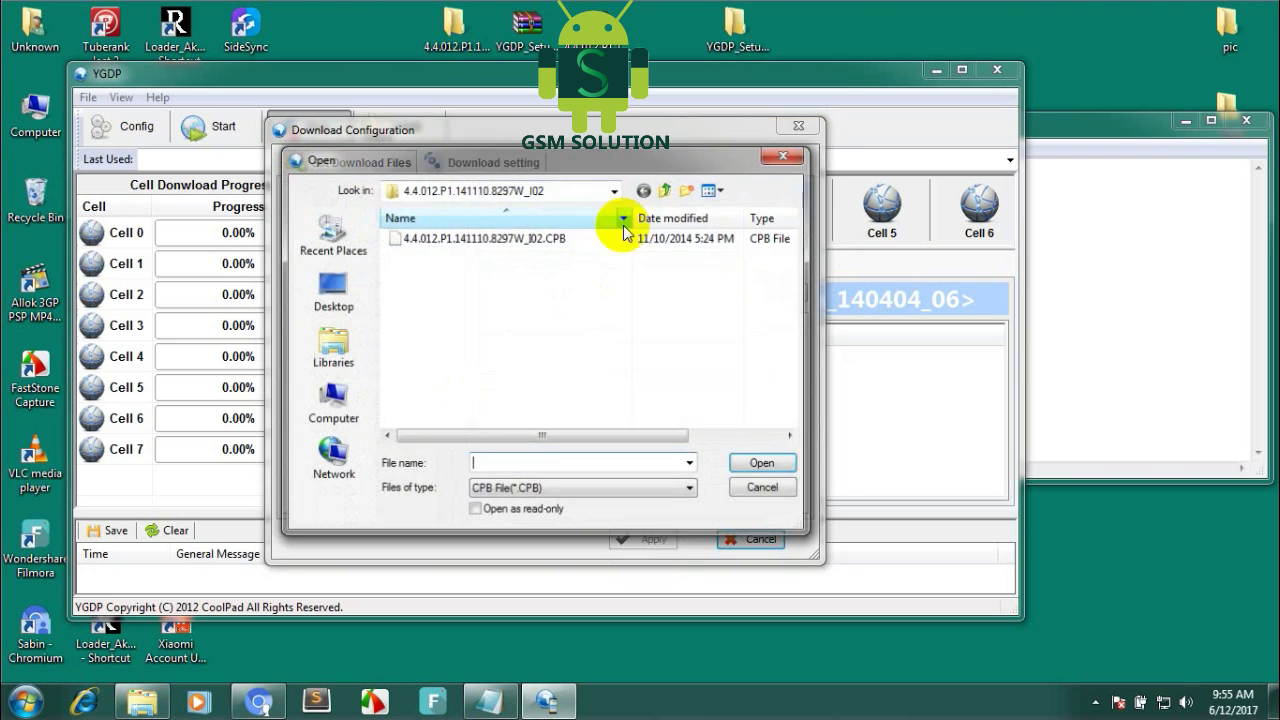
left_click(520, 238)
left_click(762, 463)
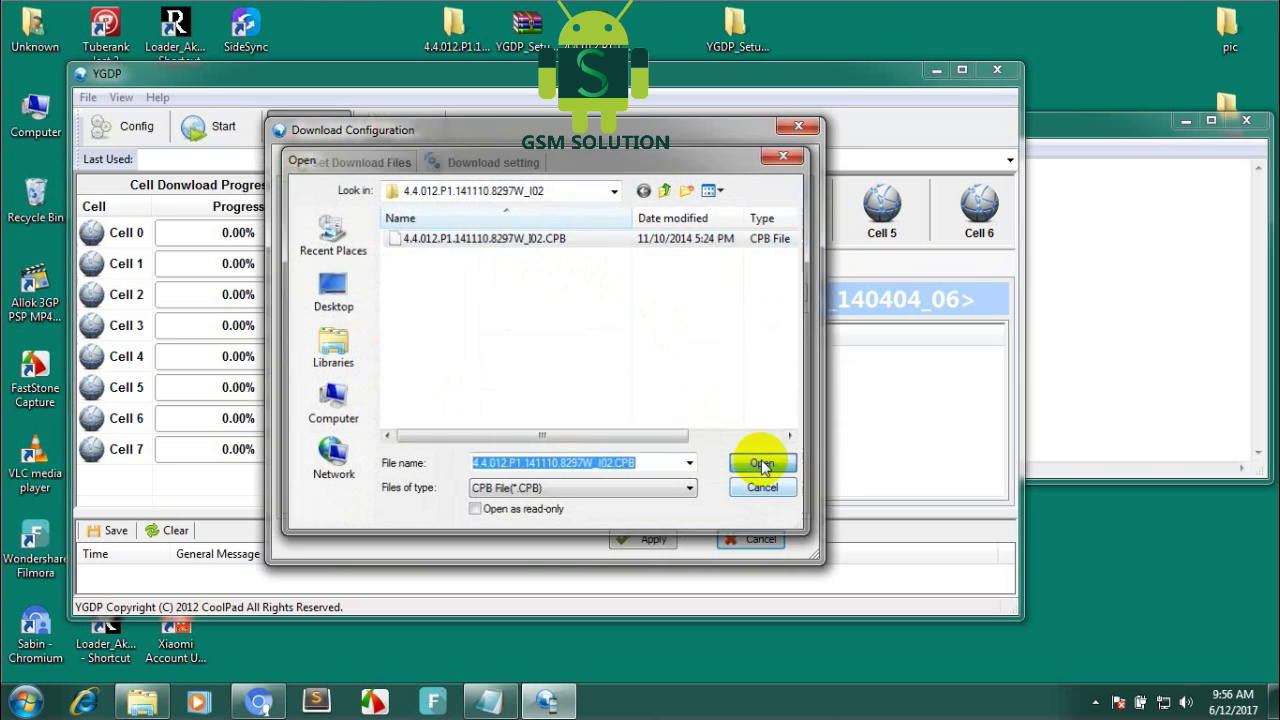
left_click(645, 540)
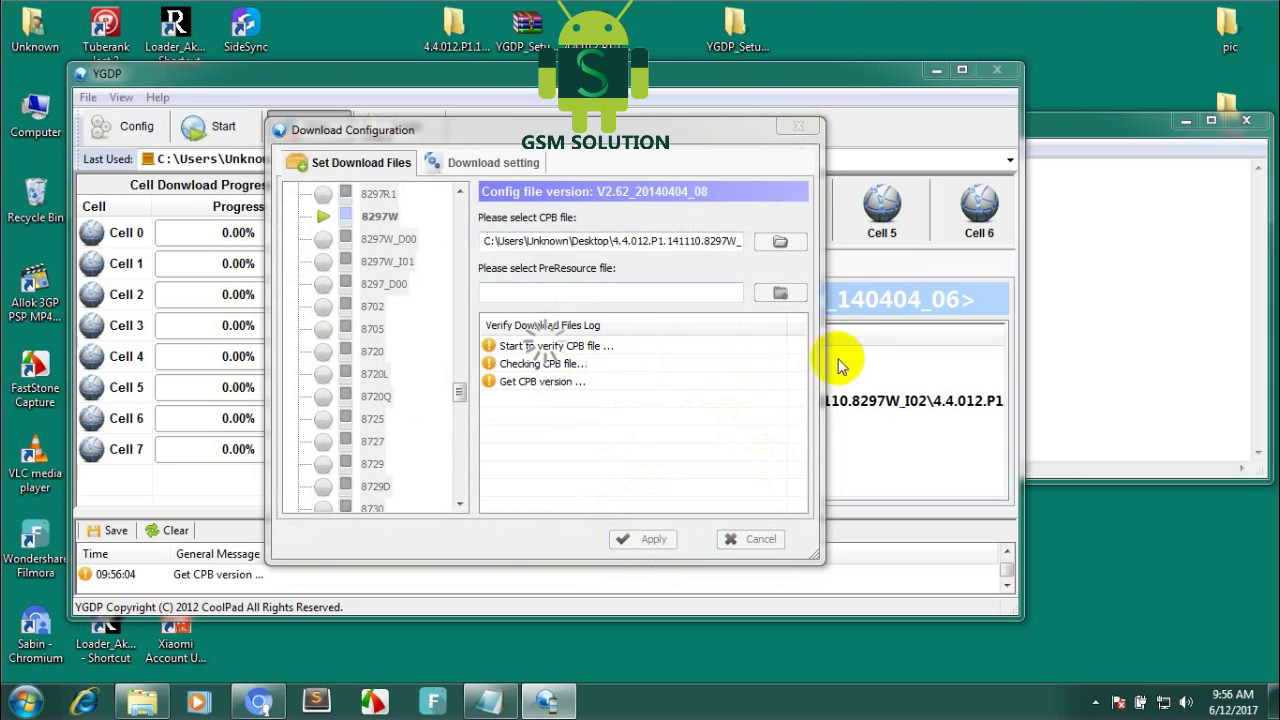
- Add the line "now file select process" to the Notepad notes
left_click(1080, 329)
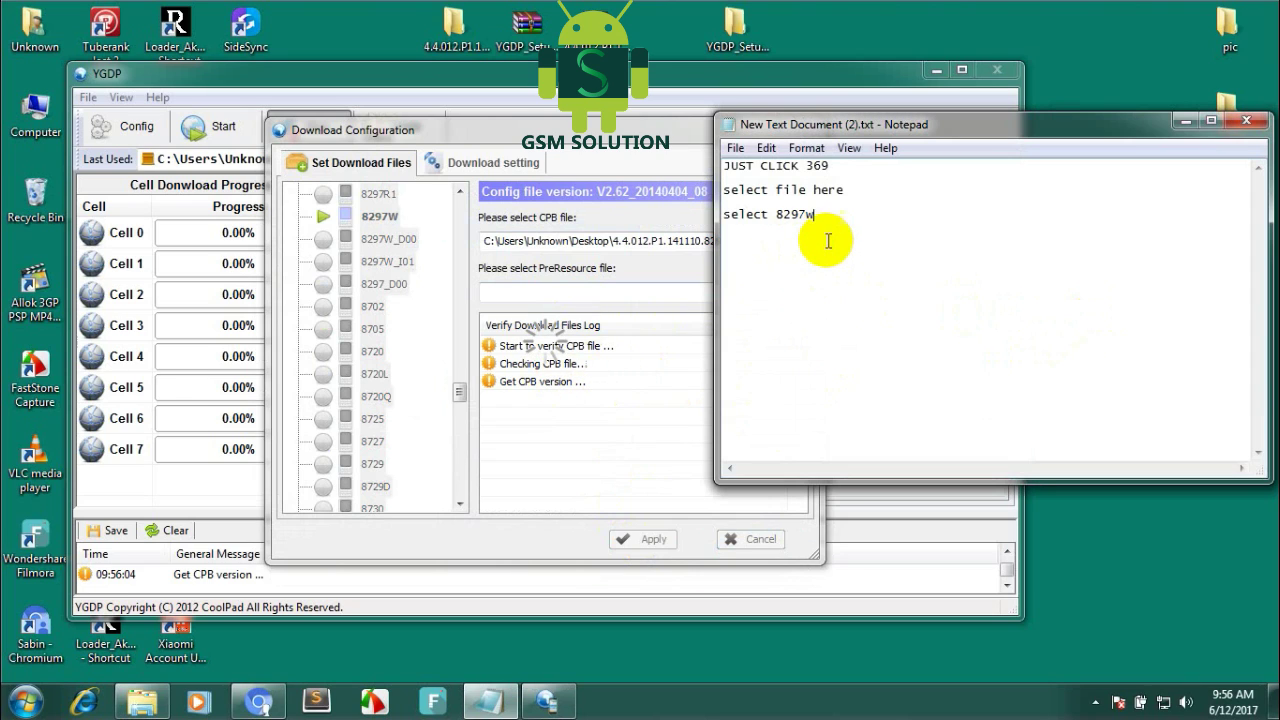
key("Return")
type("now file select ")
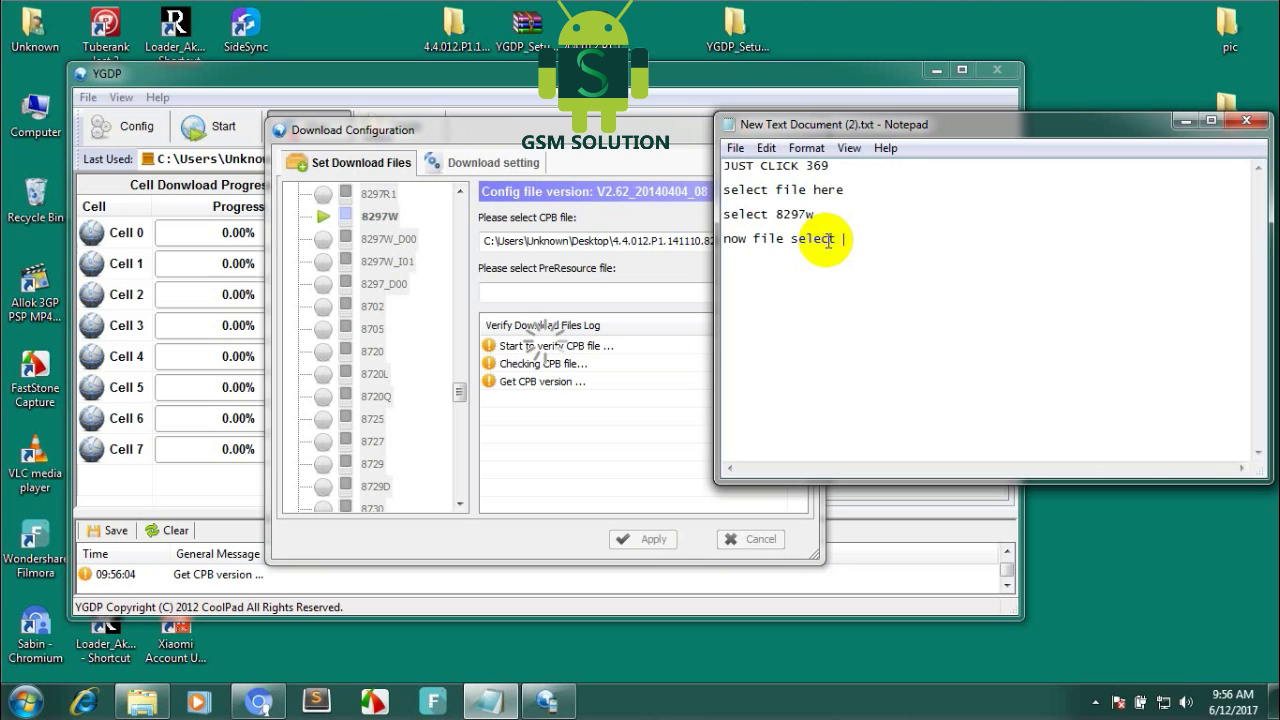
type("process")
- Bring YGDP's download configuration forward, minimize the notes, and check the file verification log
left_click(565, 135)
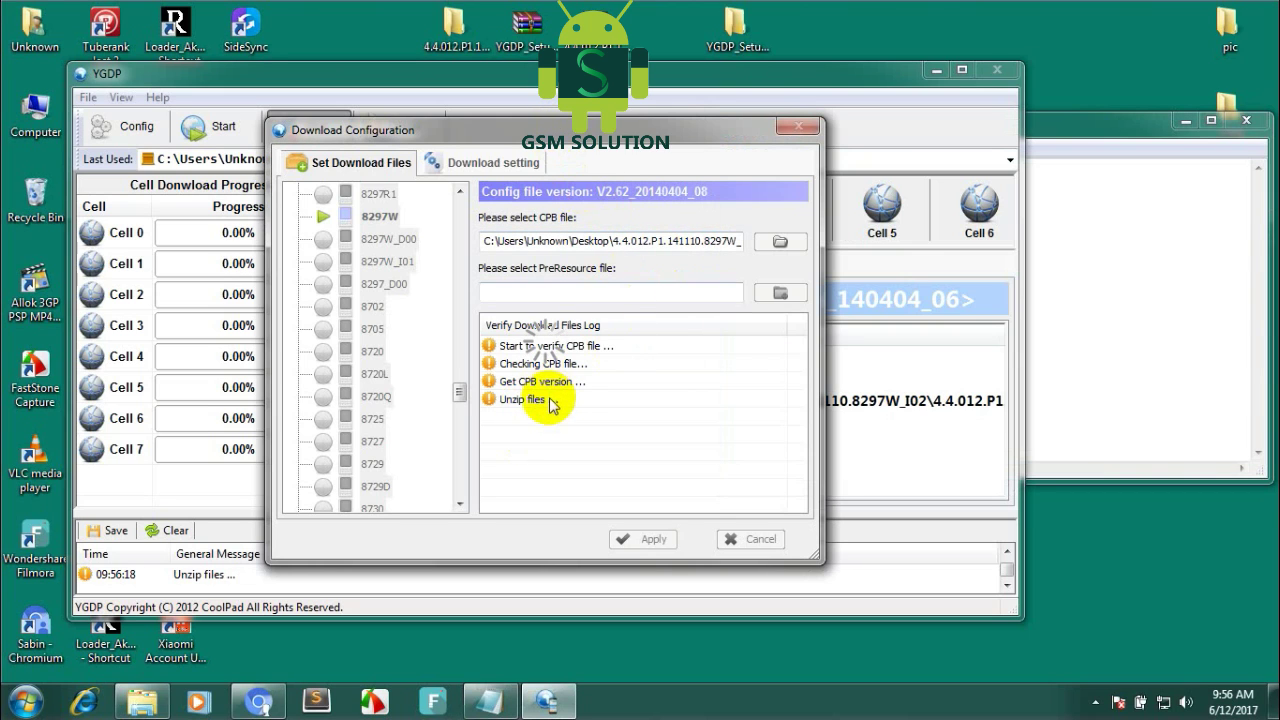
left_click(1185, 121)
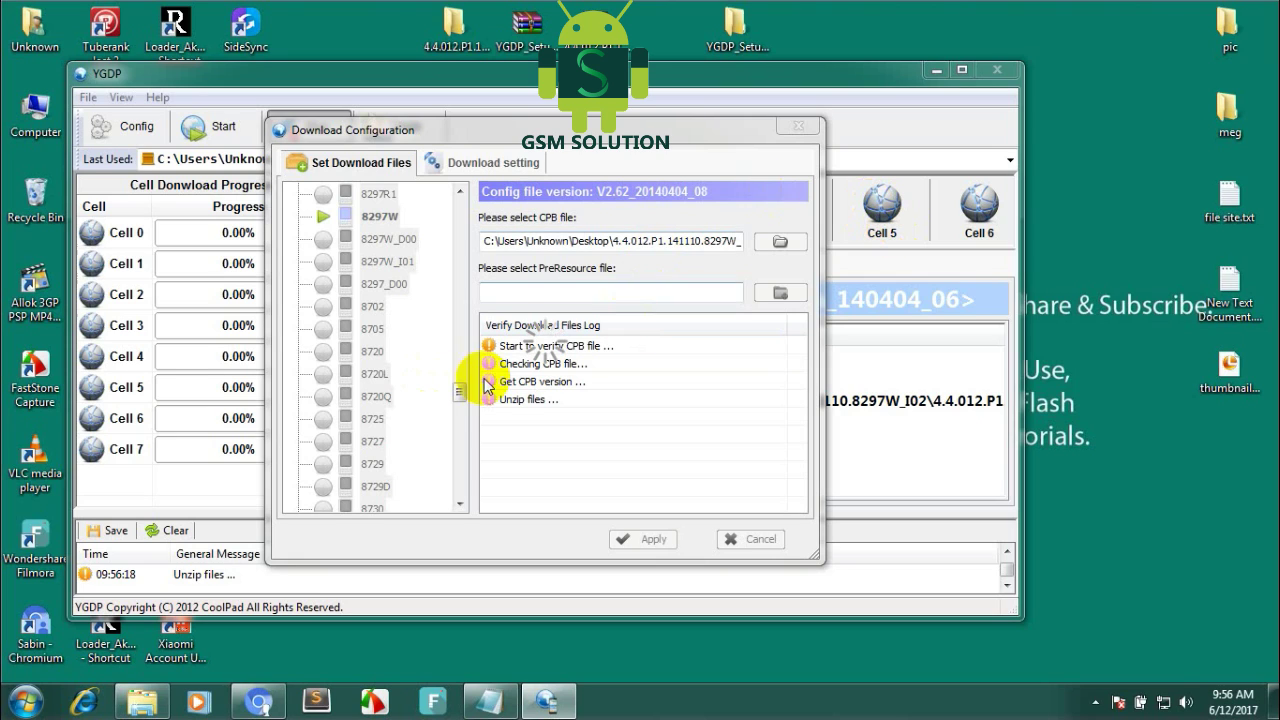
- Restore the Notepad notes and add the line "file process donw"
left_click(489, 701)
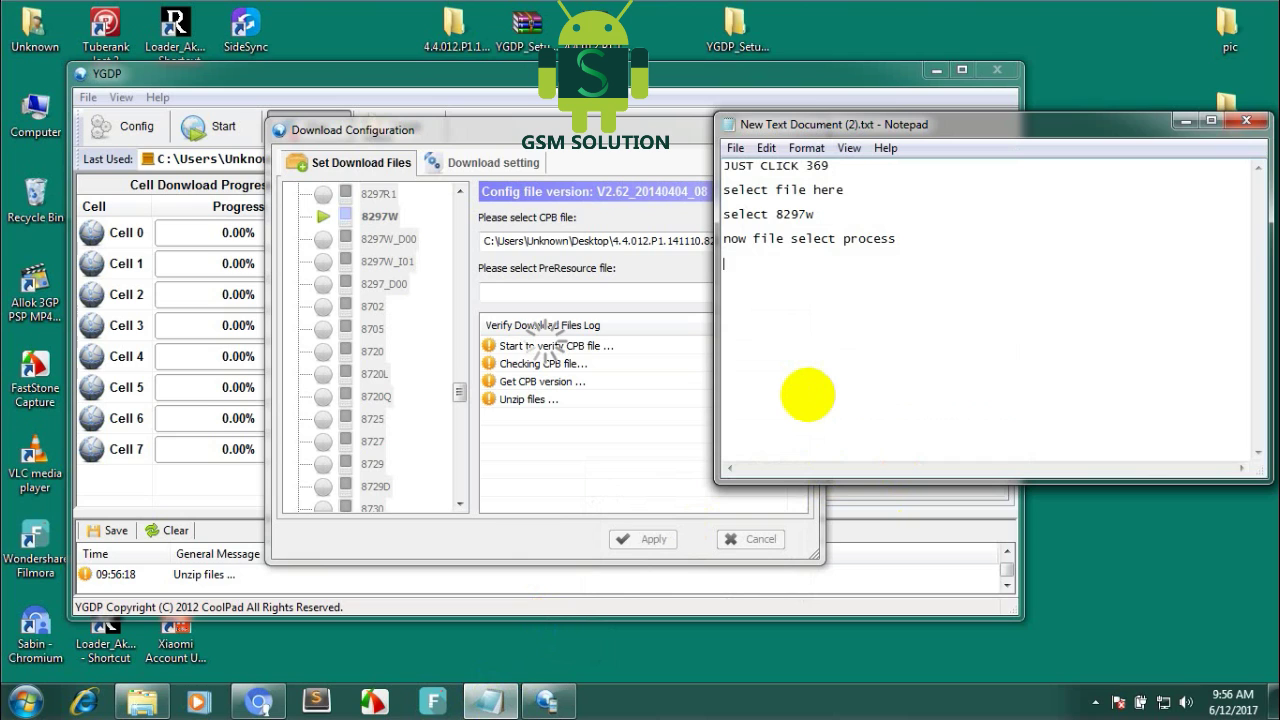
key("Return")
key("Return")
type("file")
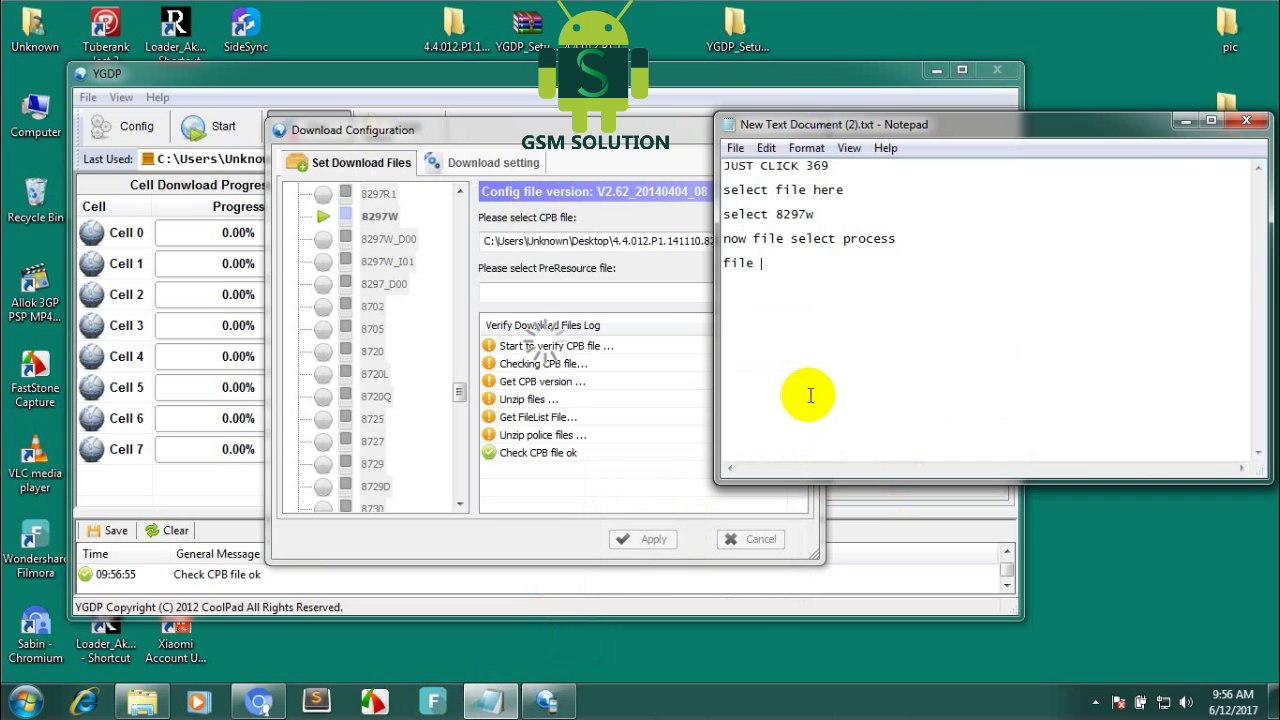
type(" process donw")
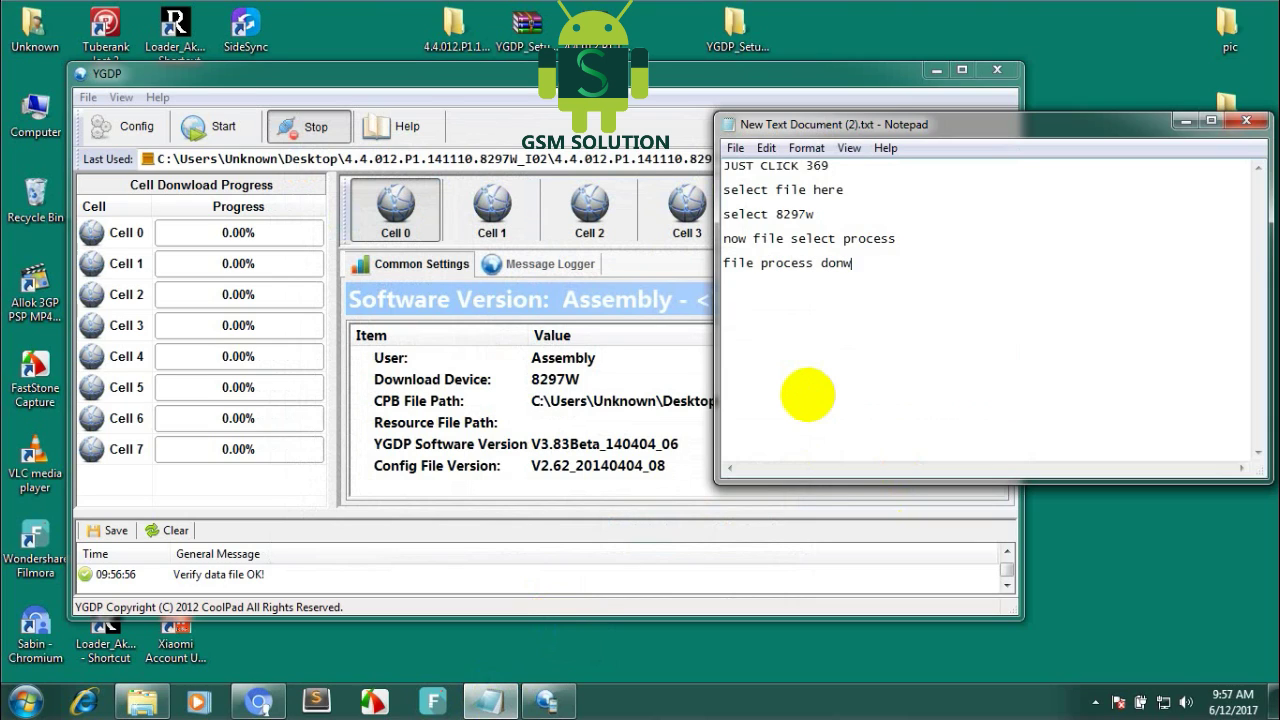
- Add the note lines "click start button then connect mobile" and "click vol up and down same time"
key("Return")
key("Return")
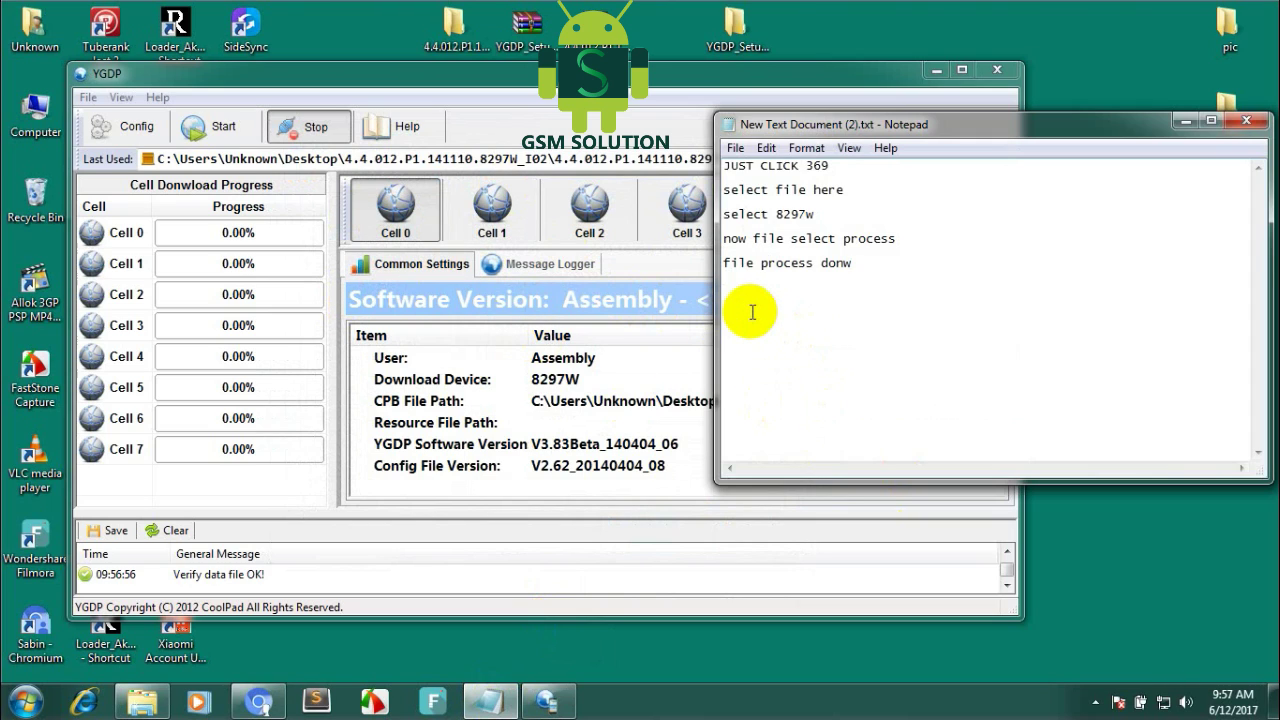
type("click start button then ")
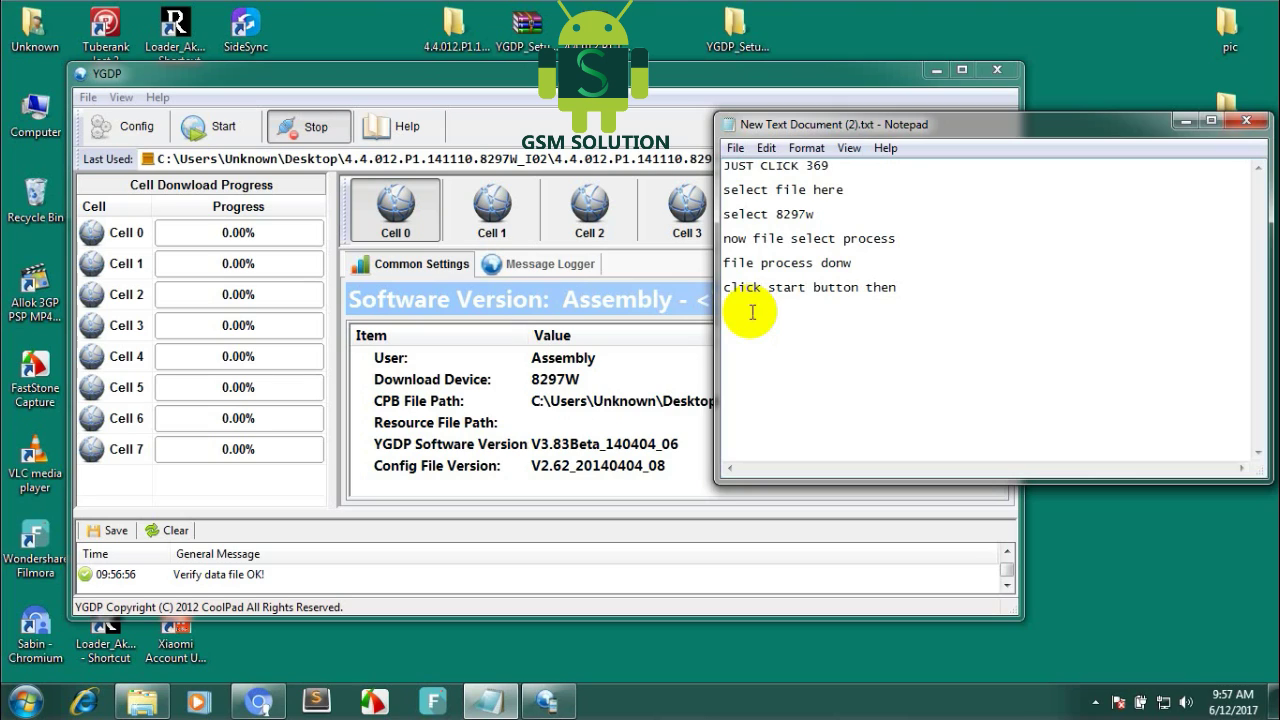
type("connec")
type("t mobile ")
type("click")
type(" vol")
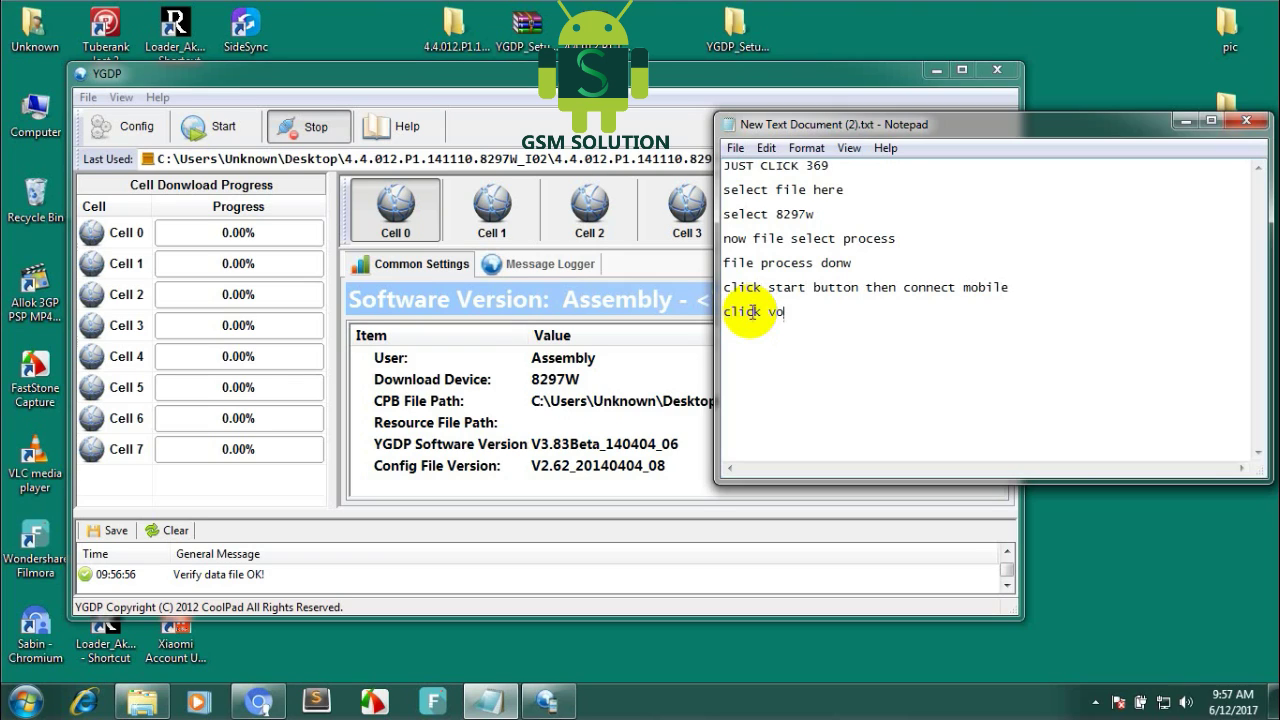
type(" up and down same time")
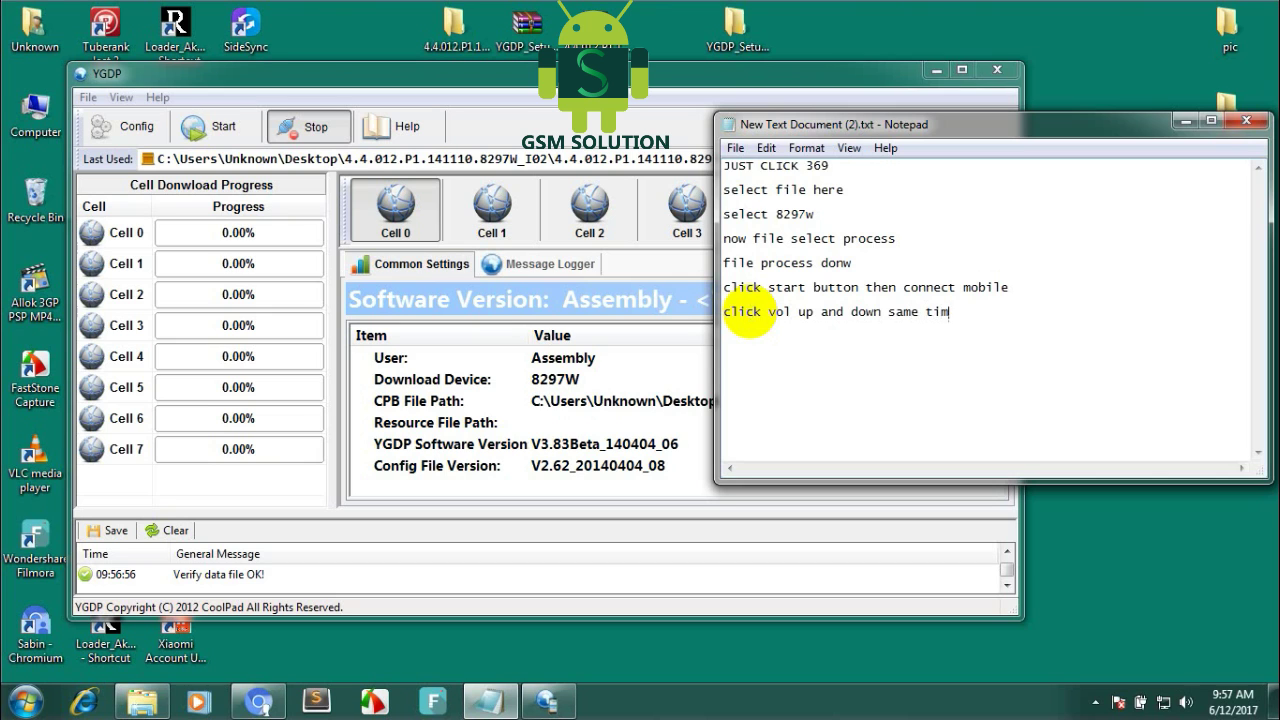
key("Return")
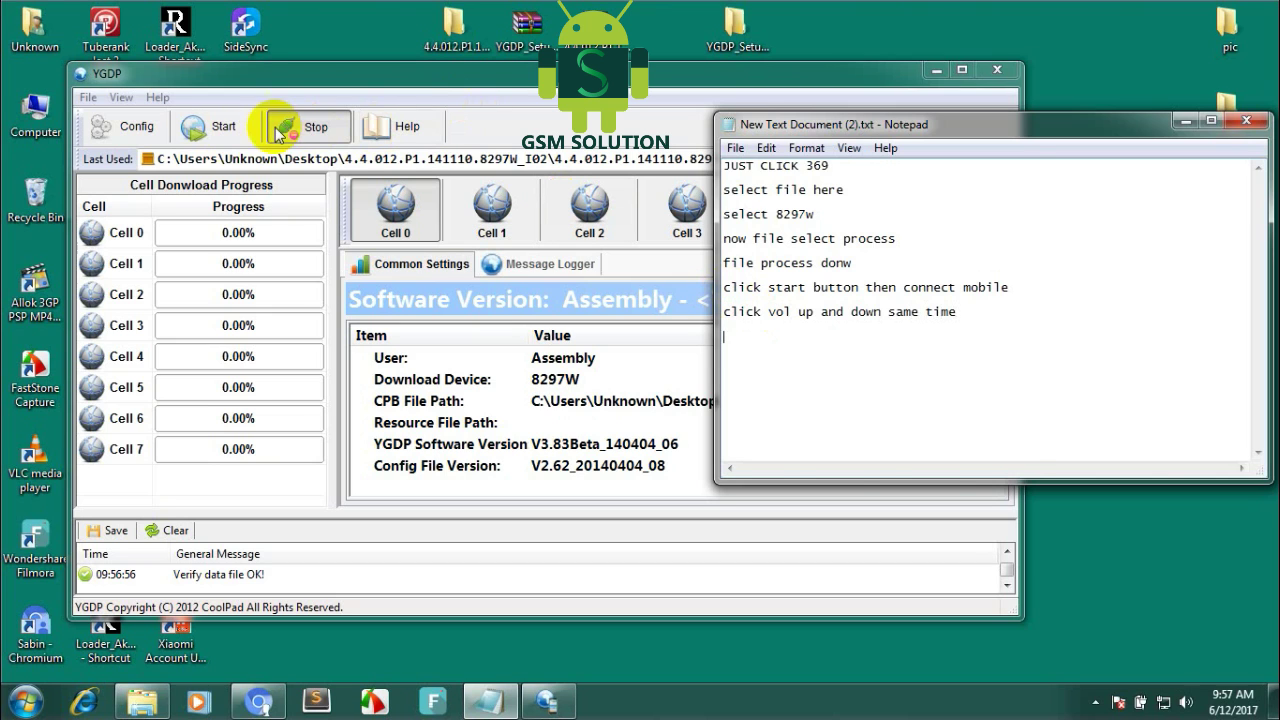
- Start the firmware download in YGDP and move its window aside to uncover the desktop icons
left_click(220, 126)
left_click_drag(340, 85, 526, 84)
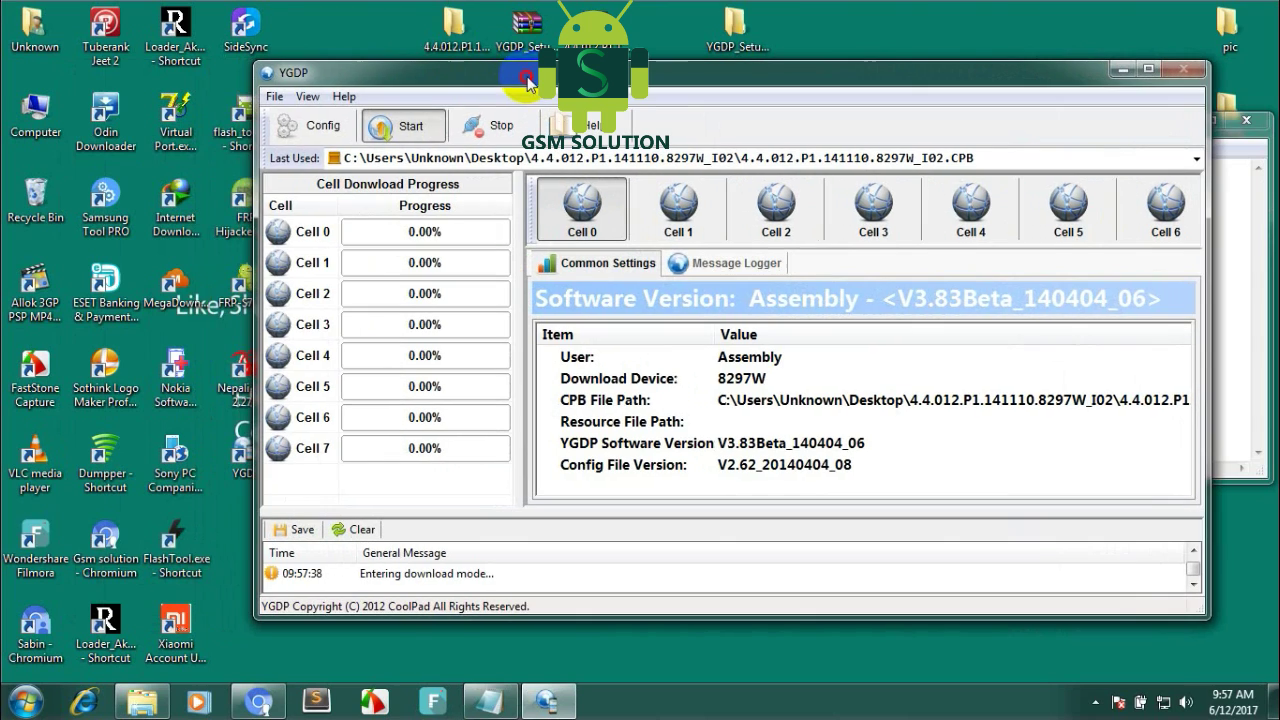
- Open Device Manager in Computer Management and narrow its window so YGDP shows beside it
right_click(22, 116)
left_click(128, 150)
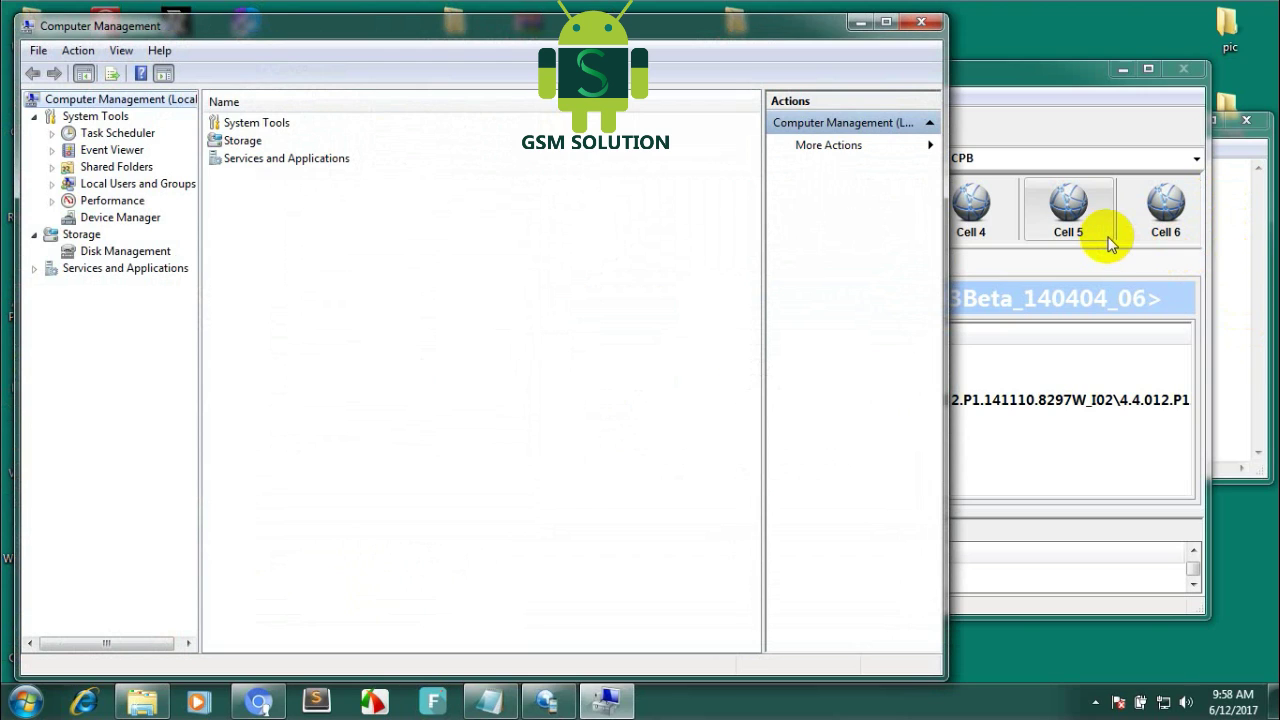
left_click(140, 217)
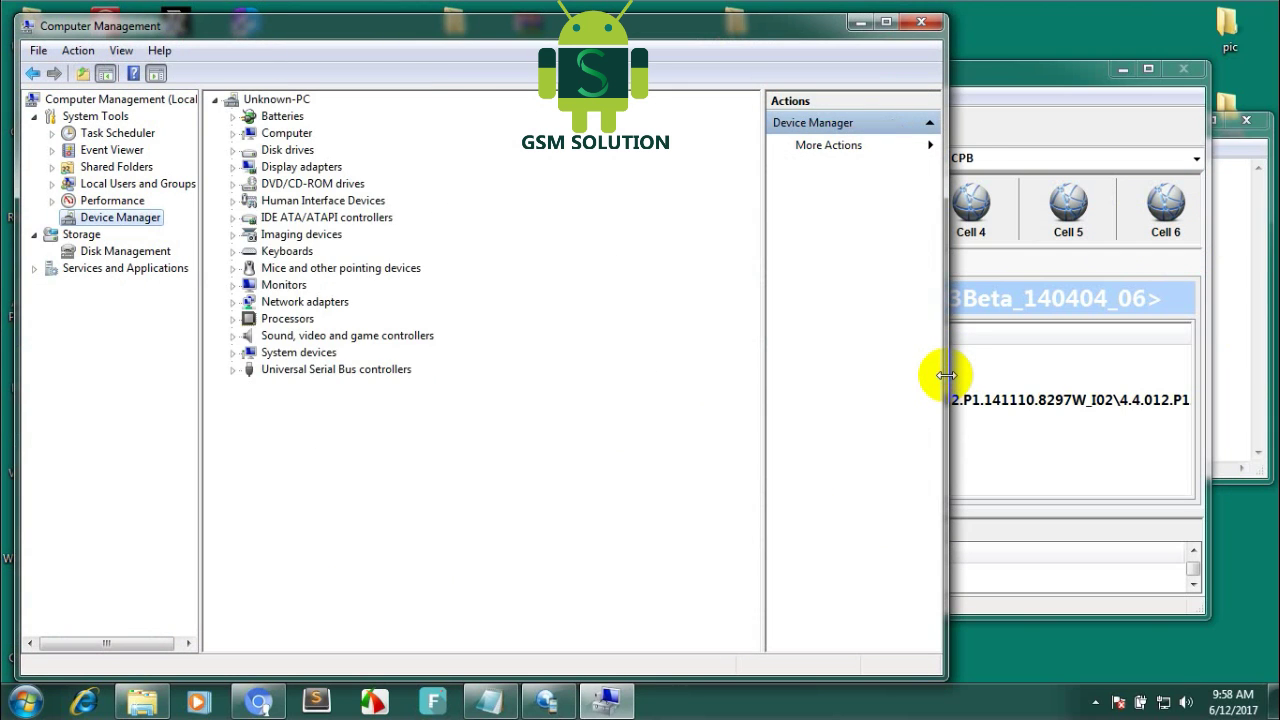
left_click_drag(945, 375, 345, 386)
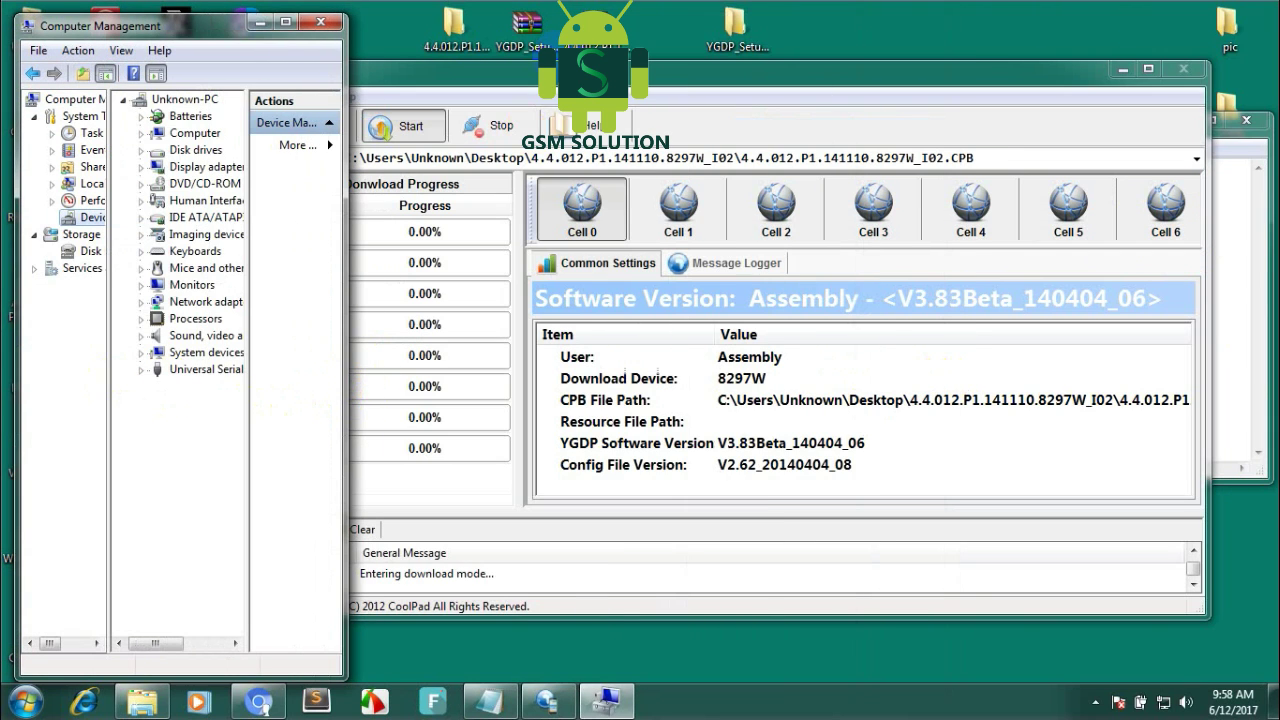
- Check Cell 0's download progress in YGDP and return to the Notepad notes
left_click(372, 365)
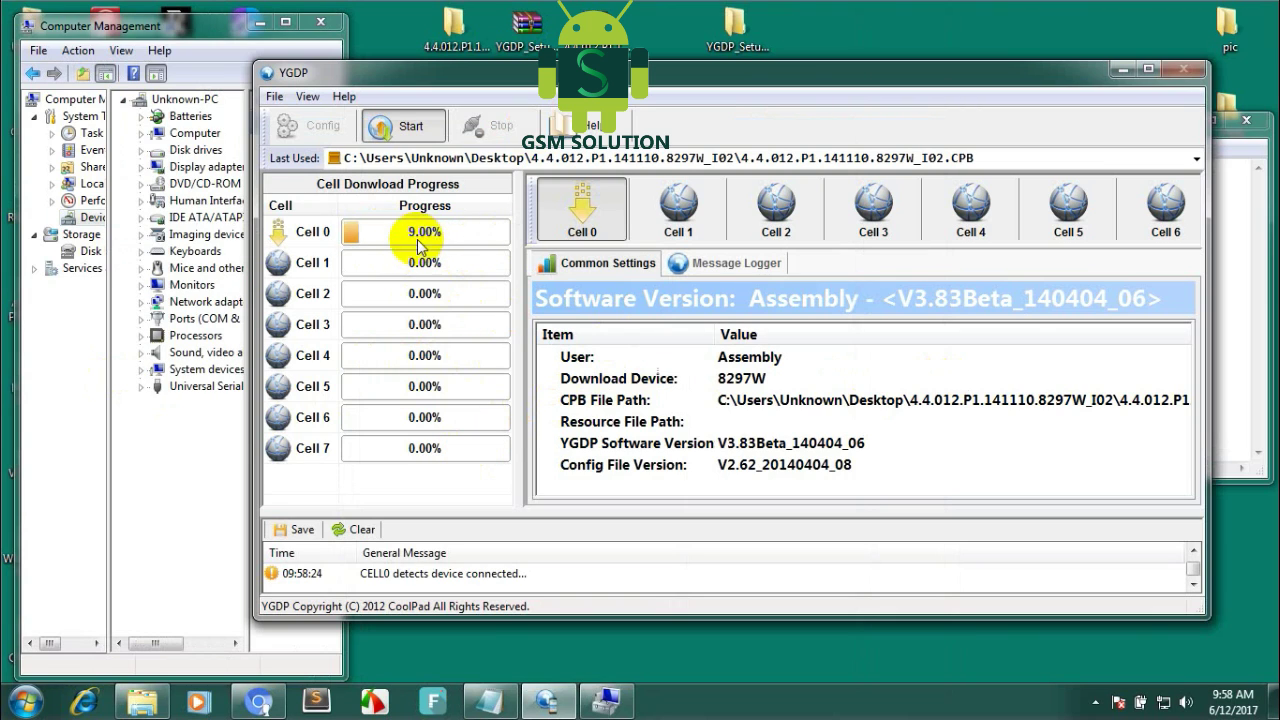
left_click(1248, 358)
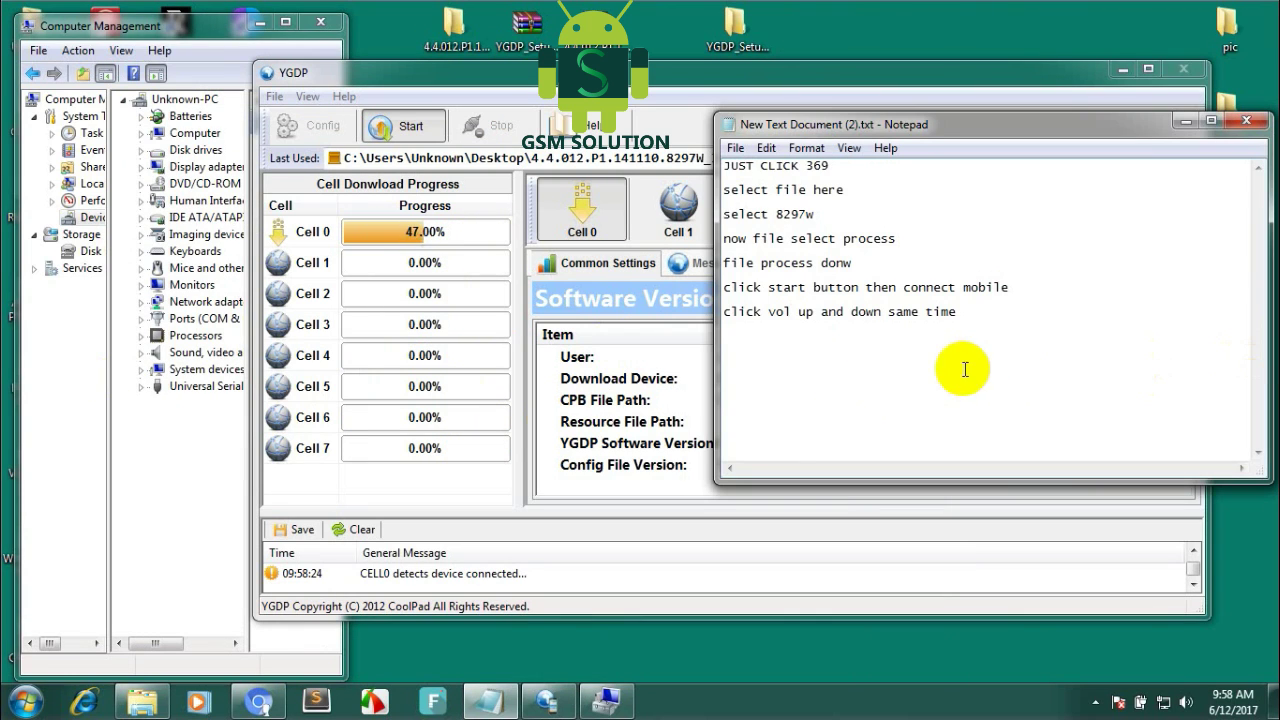
- Add the note line "now flash process" below the volume key instruction in the Notepad file
type("now ")
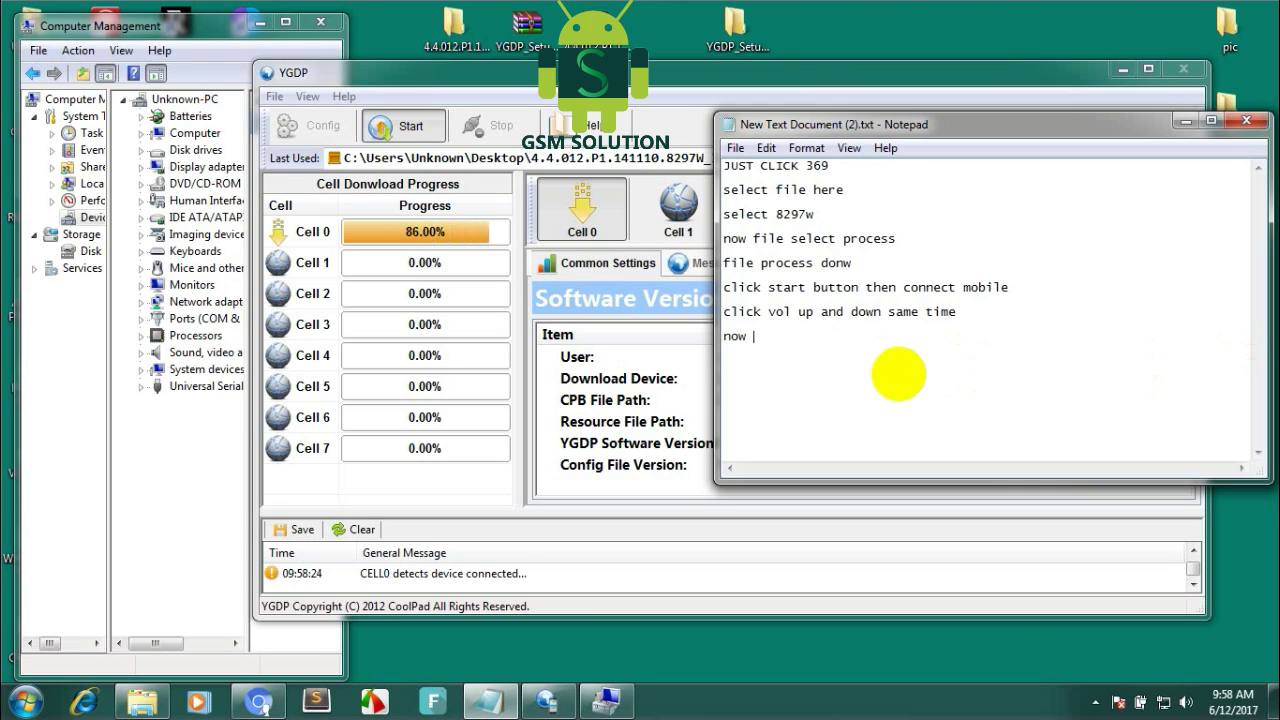
type("flash proces")
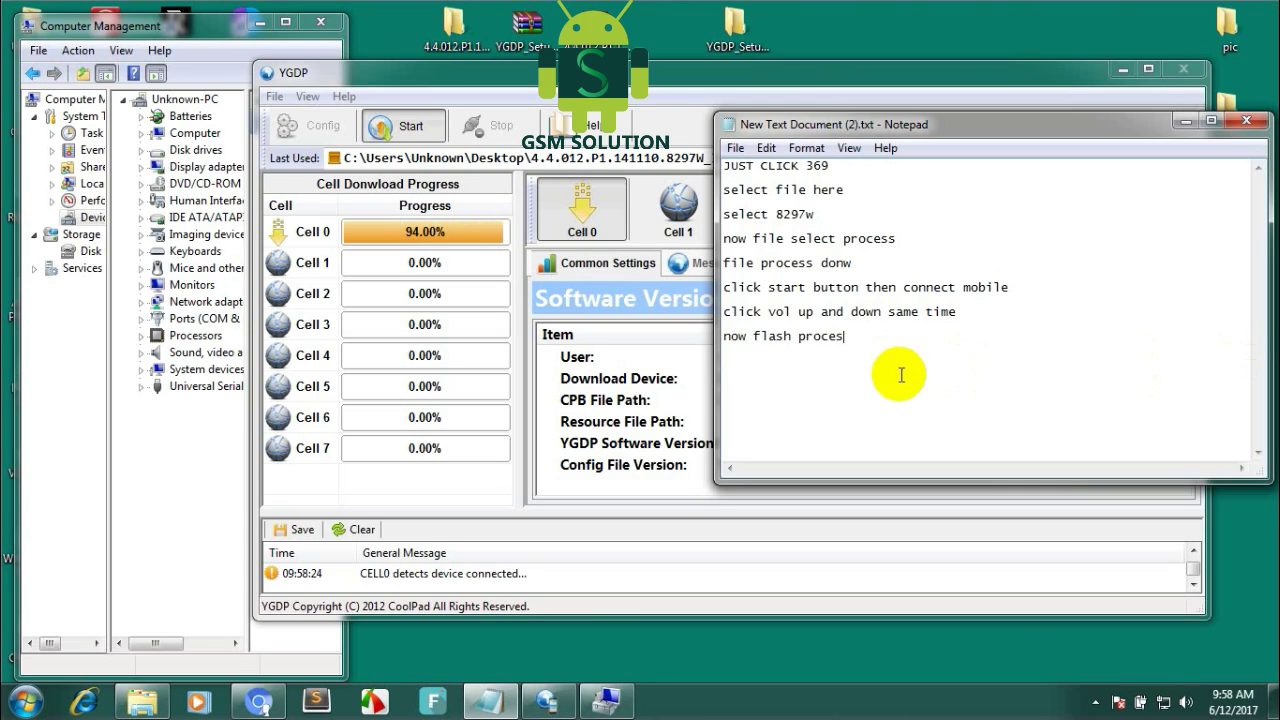
type("s")
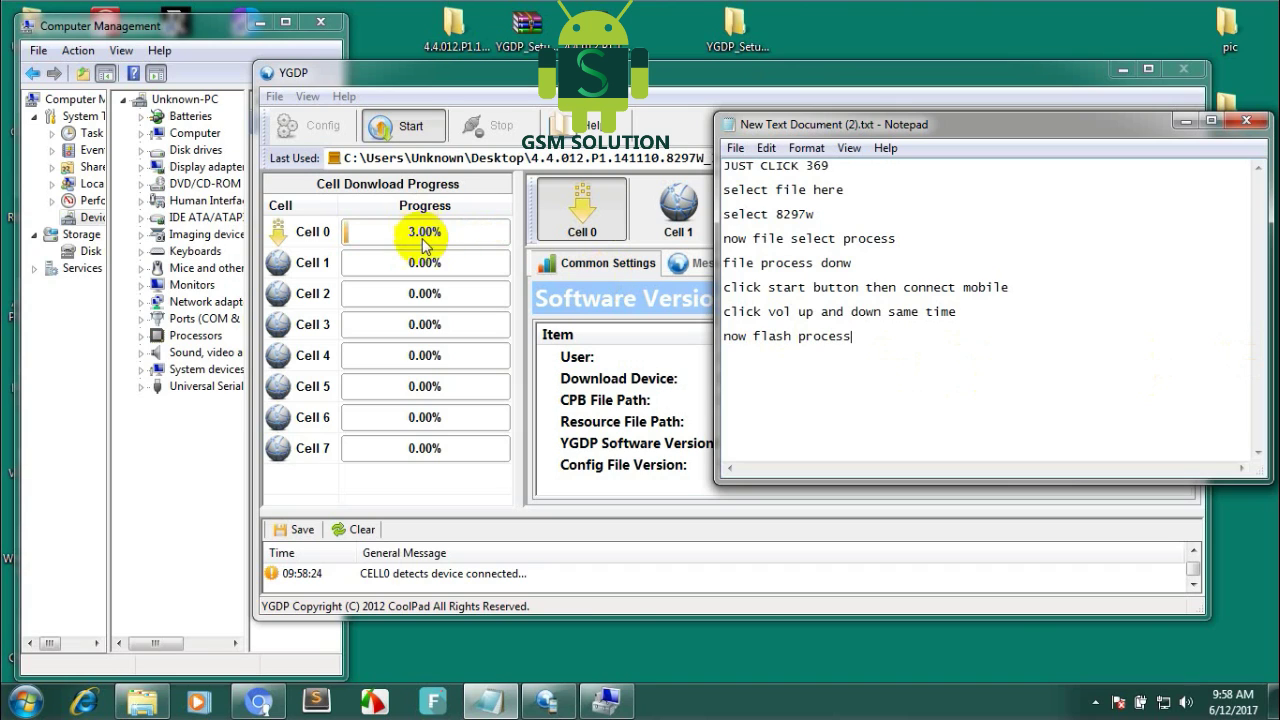
- Expand the Ports category in Device Manager to check the connected phone's port, and return to YGDP
left_click(204, 318)
double_click(204, 318)
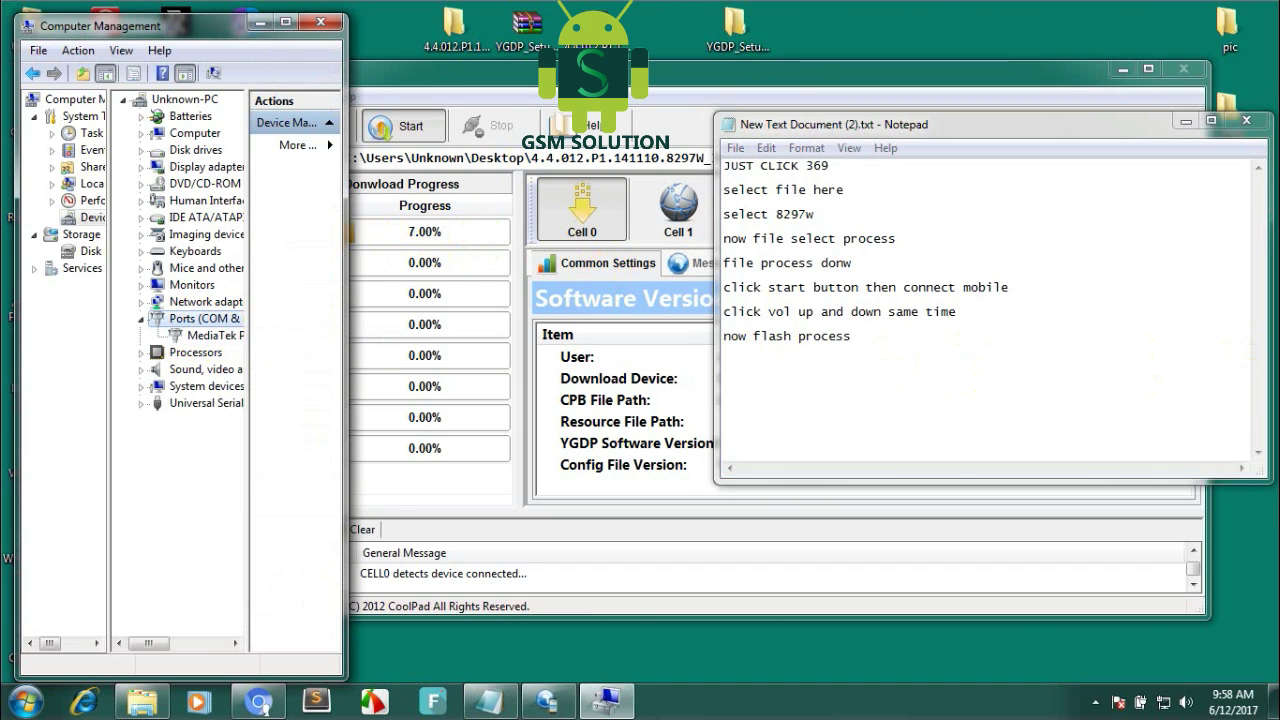
left_click(530, 220)
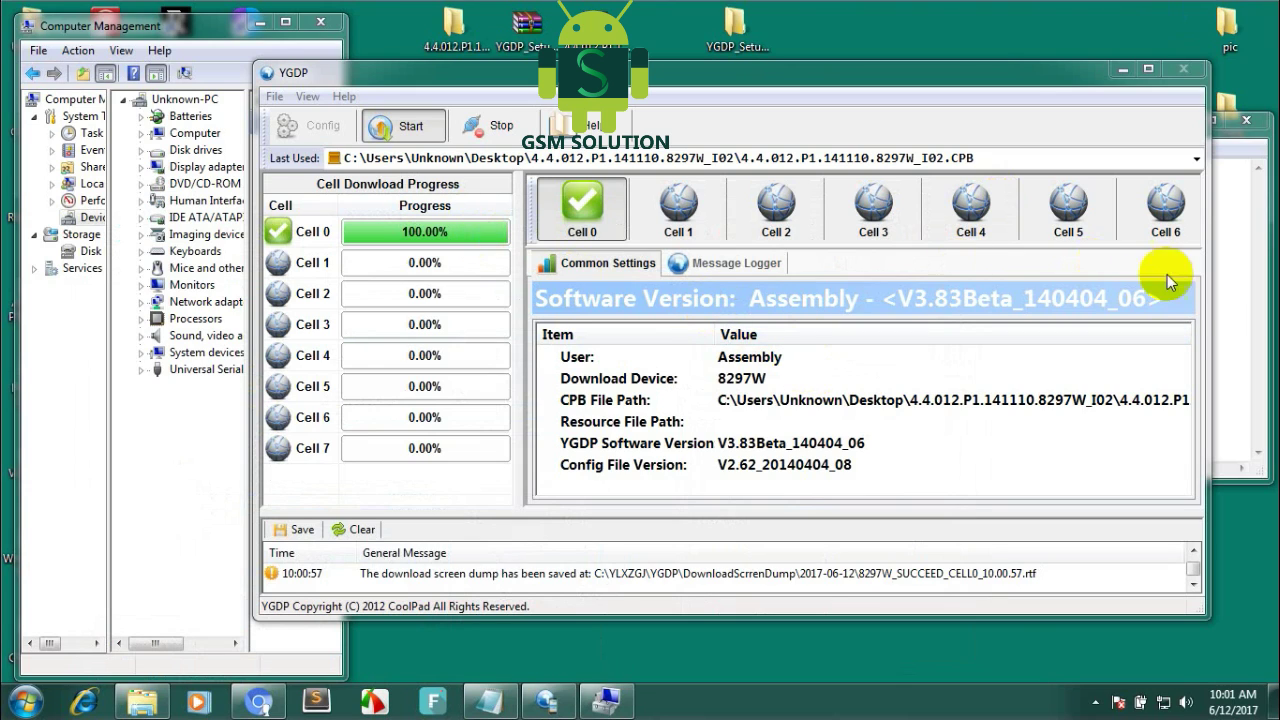
- Add the note lines "show green" and "flash complite done" at the end of the Notepad file
left_click(1228, 300)
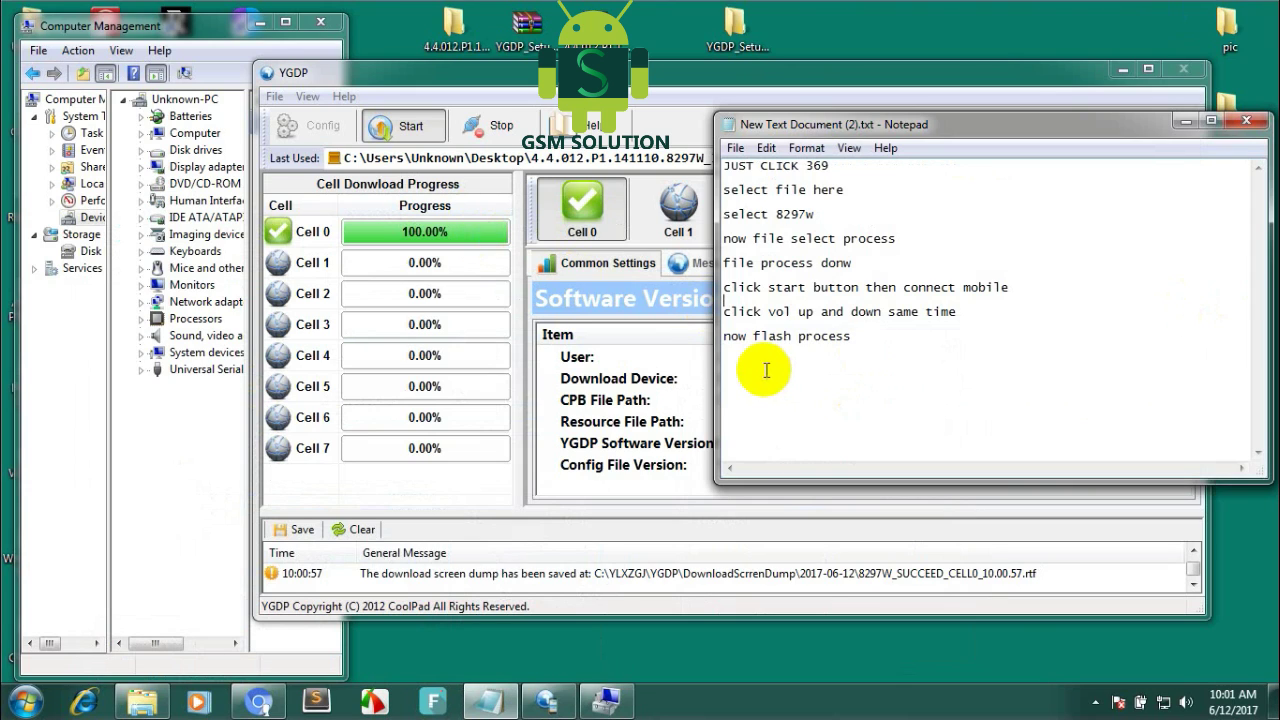
key("Return")
type("show green")
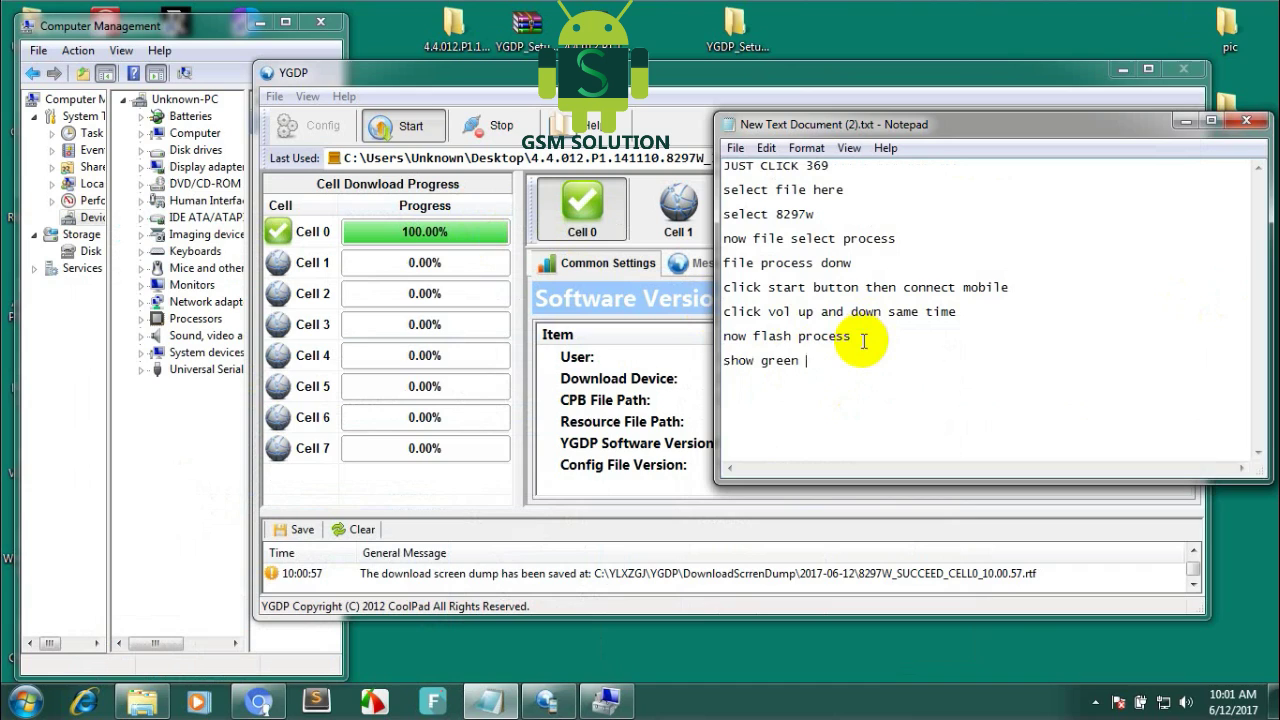
key("Return")
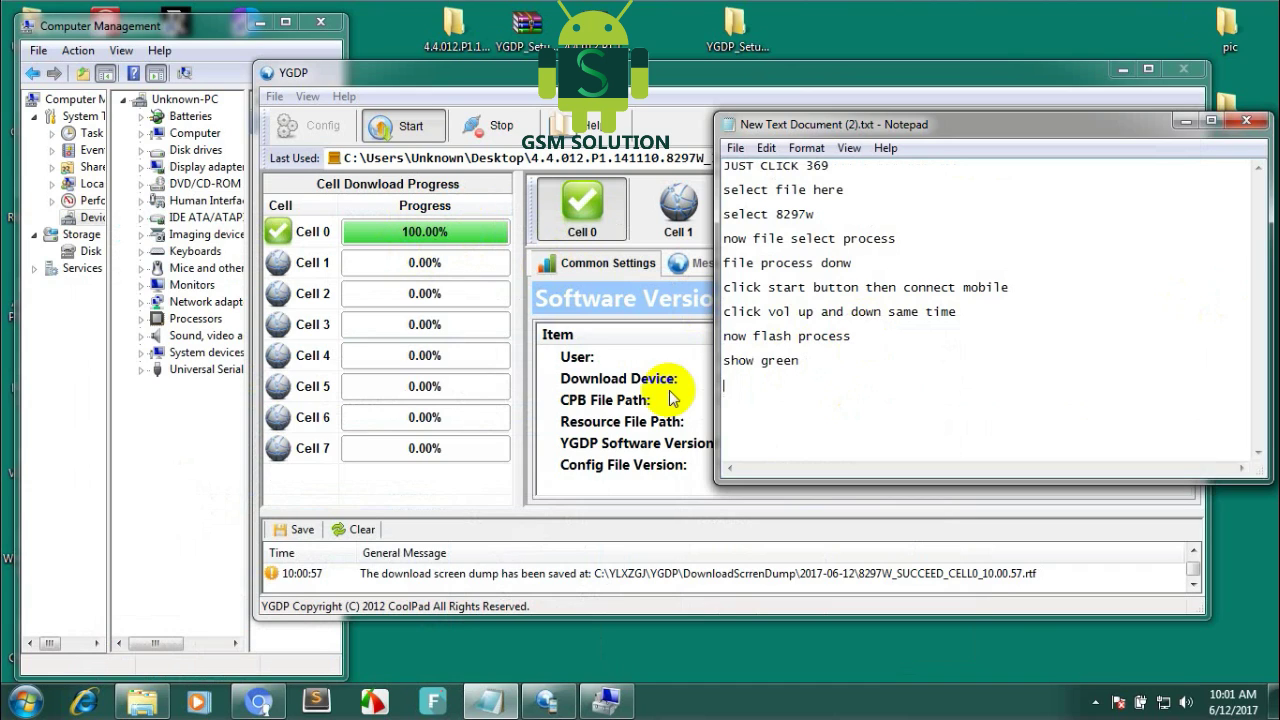
type("flash")
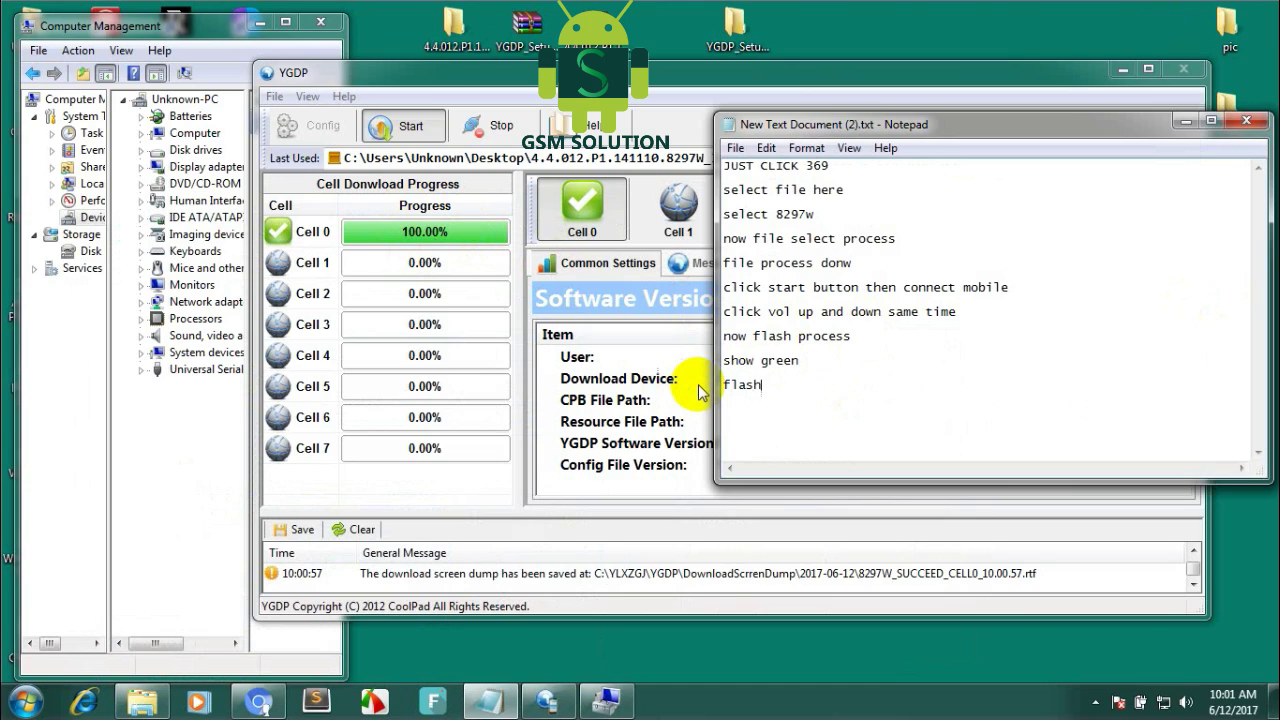
type(" complite done")
key("Return")
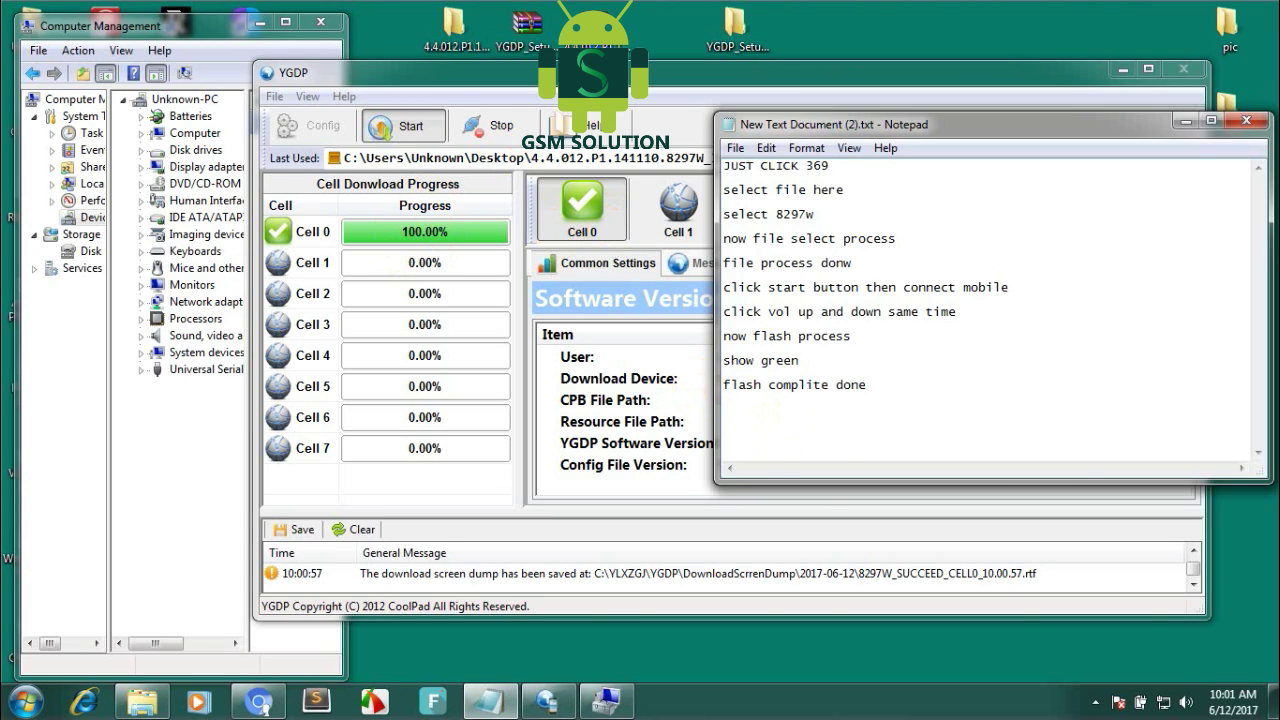
- Bring YGDP forward to view Cell 0's result, and add the line "now removed cable" to the Notepad notes
left_click(557, 110)
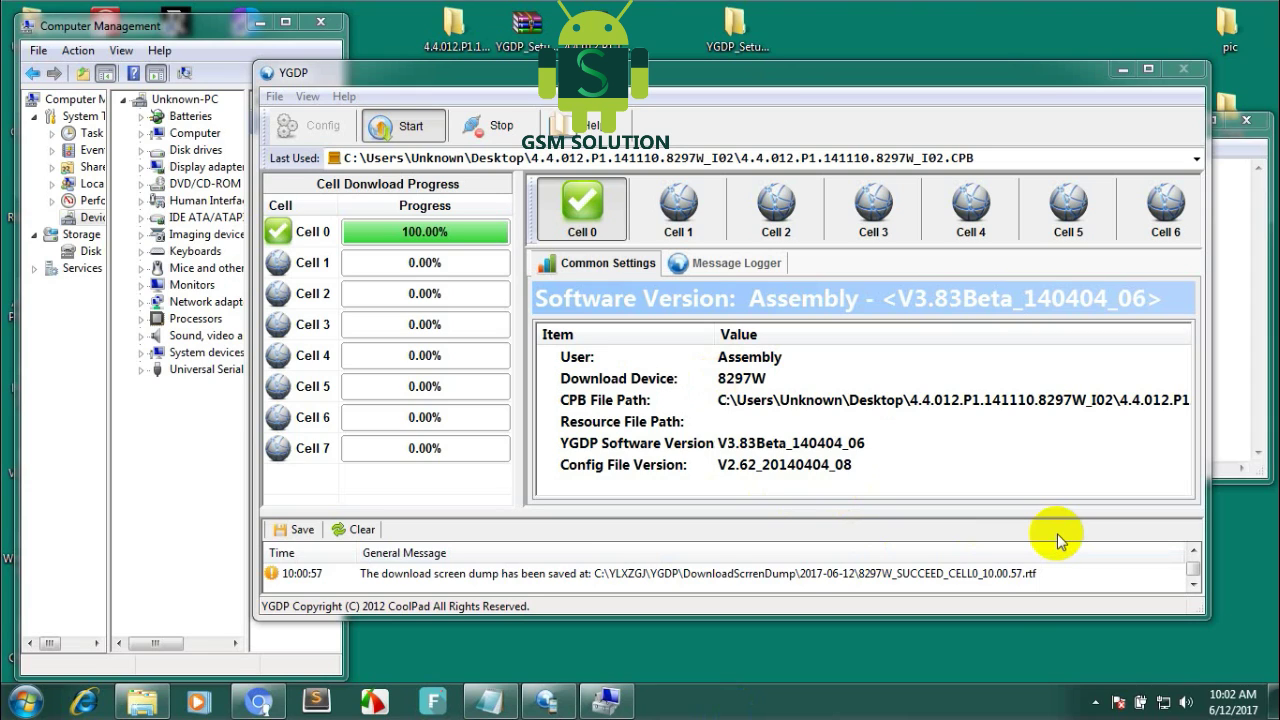
left_click(1220, 298)
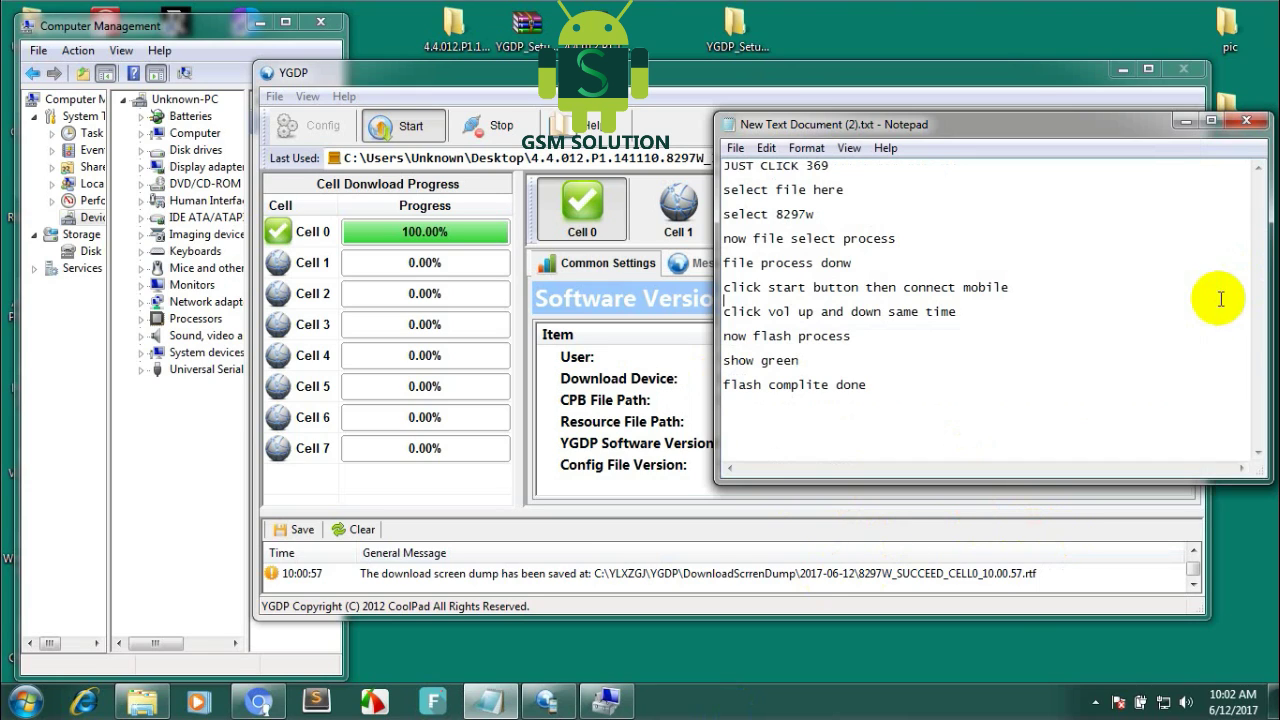
left_click(775, 412)
type("n")
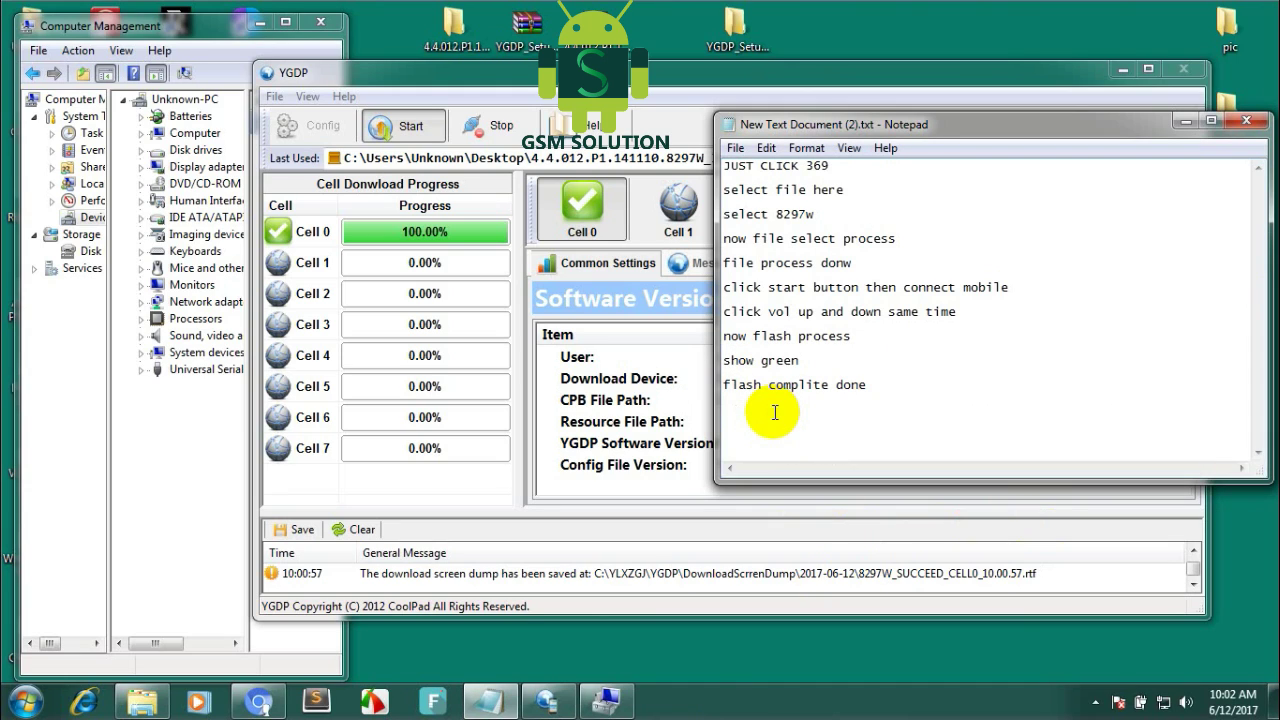
type("now removed cable")
key("Return")
- Write the closing lines "thanks for watching video dont forget" and "like share and subscribe chaneel" under the cable note
type("and")
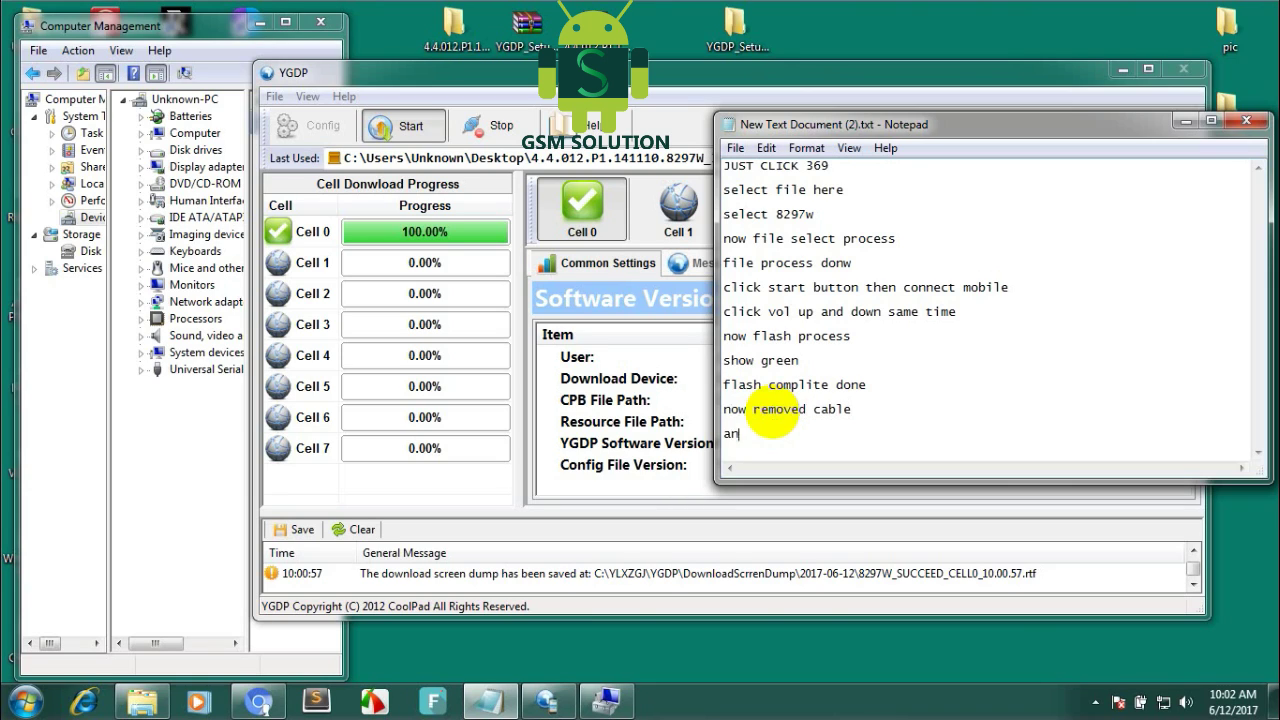
key("BackSpace")
type("thanks for watching video do")
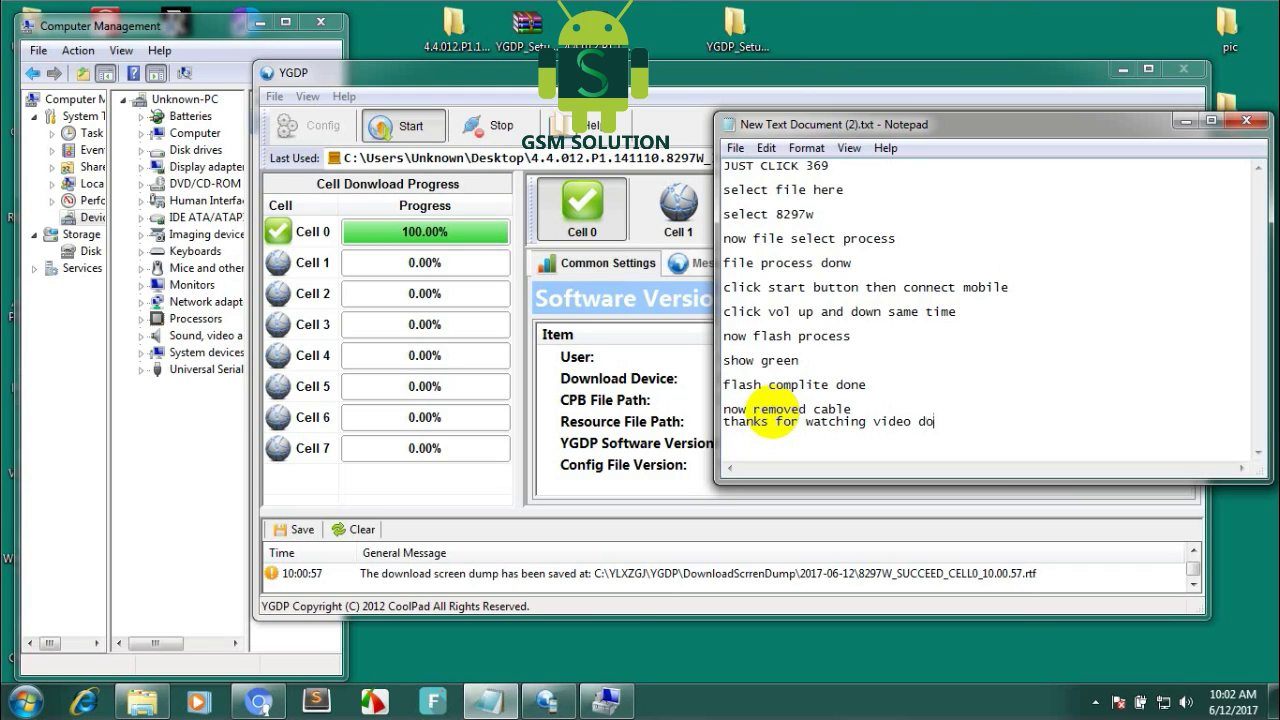
type("nt forget")
key("Return")
type("like sahre and")
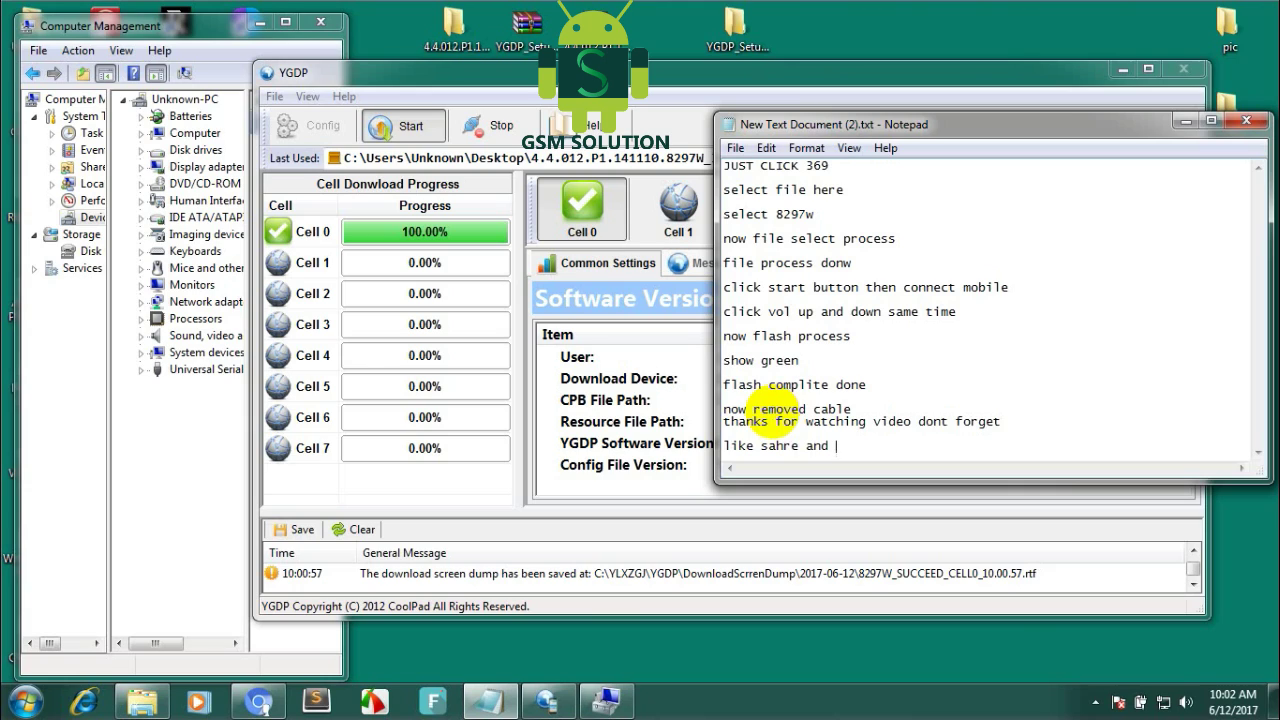
key("BackSpace")
key("BackSpace")
key("BackSpace")
key("BackSpace")
key("BackSpace")
key("BackSpace")
key("BackSpace")
key("BackSpace")
key("BackSpace")
type("share and subscribe chaneel")
- Add a run of blank lines after the closing message and write "gsm solution update new method" beneath it
key("Return")
key("Return")
key("Return")
key("Return")
key("Return")
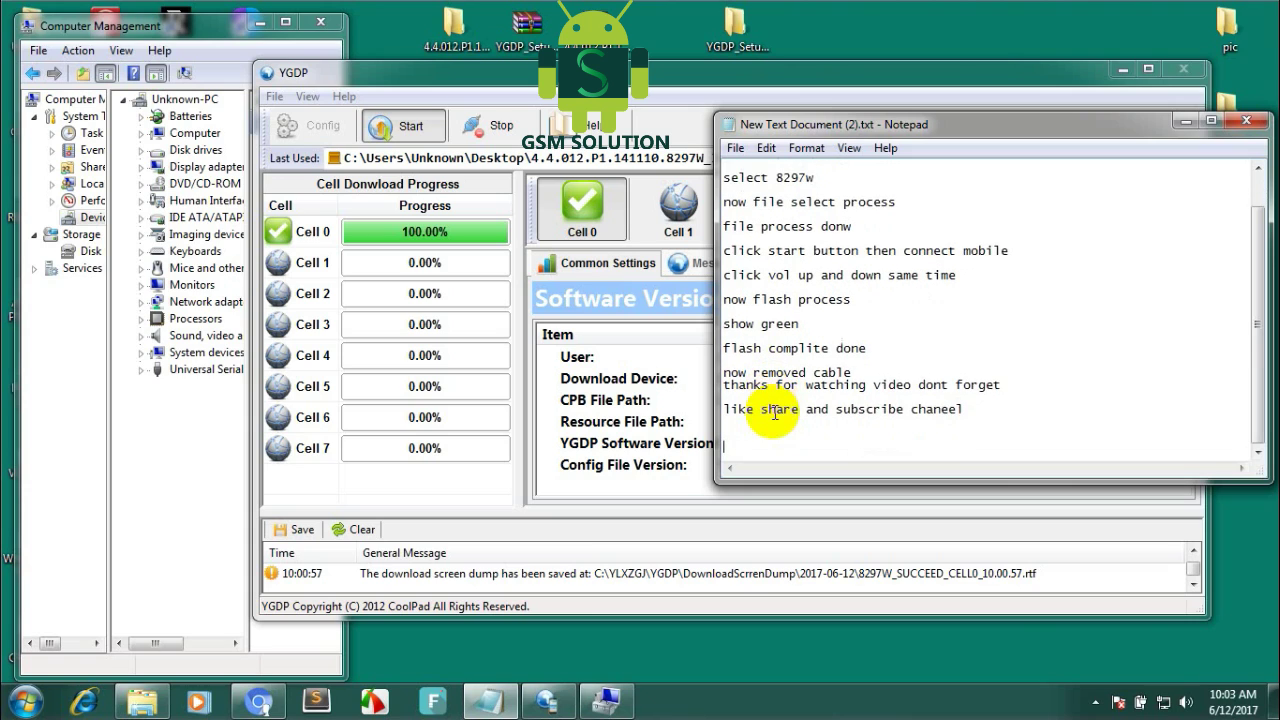
key("Return")
key("Return")
key("Return")
key("Return")
key("Return")
key("Return")
key("Return")
key("Return")
key("Return")
key("Return")
key("Return")
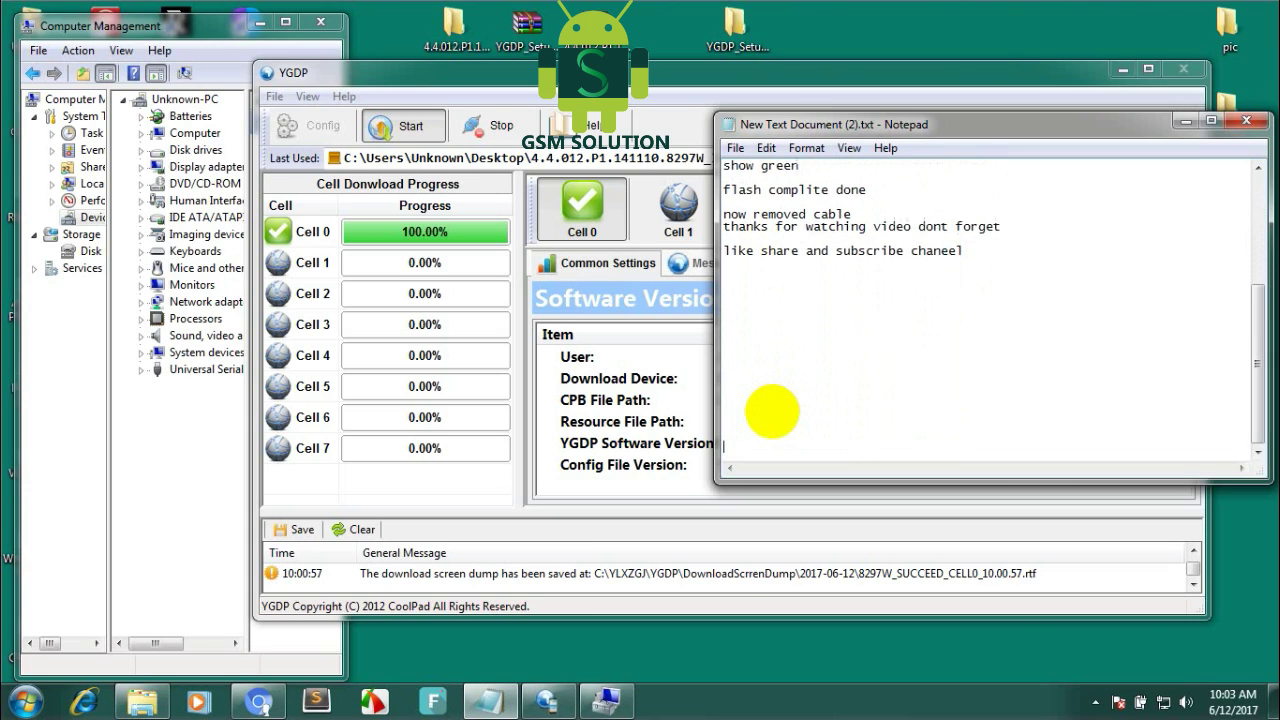
key("Return")
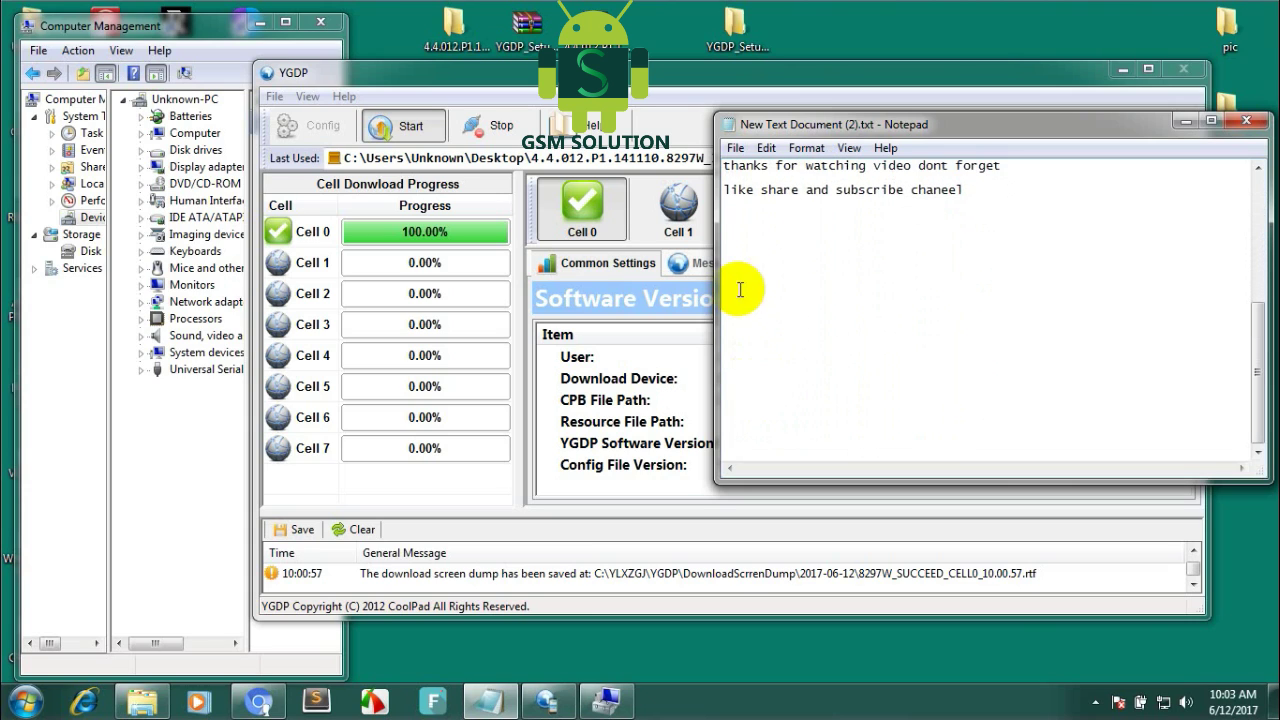
left_click(745, 238)
type("gsm s")
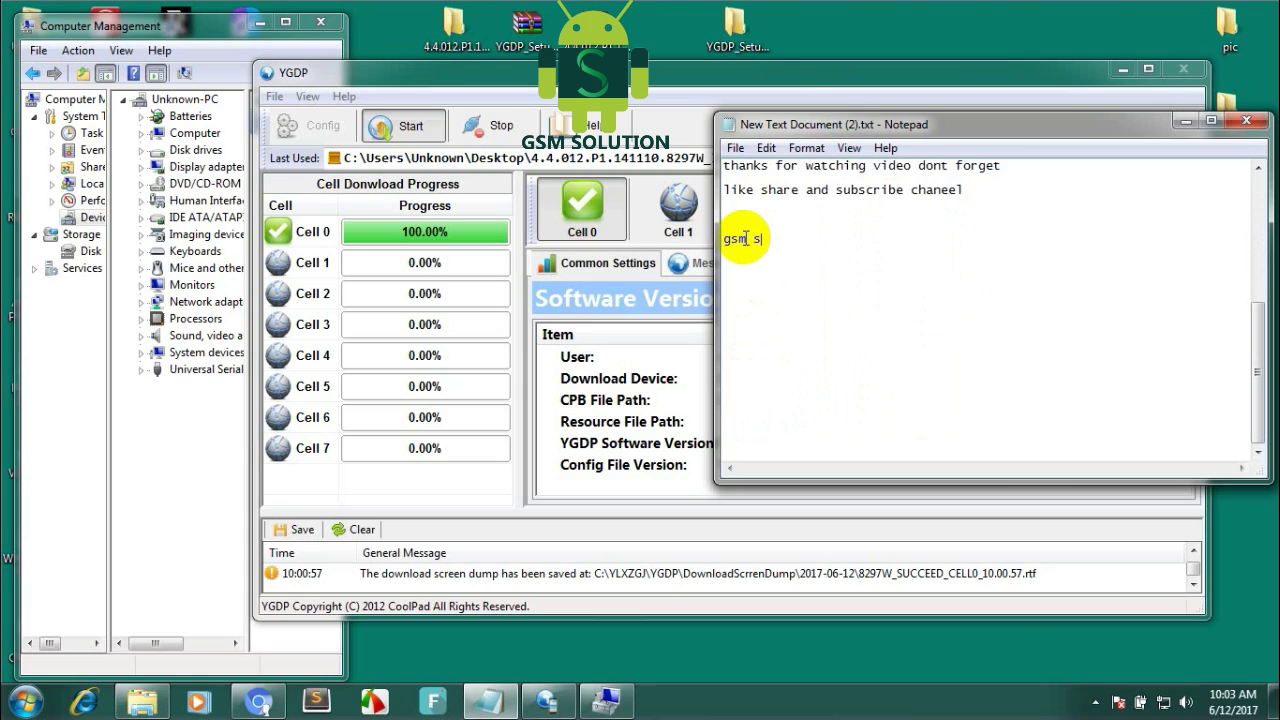
type("olution update new")
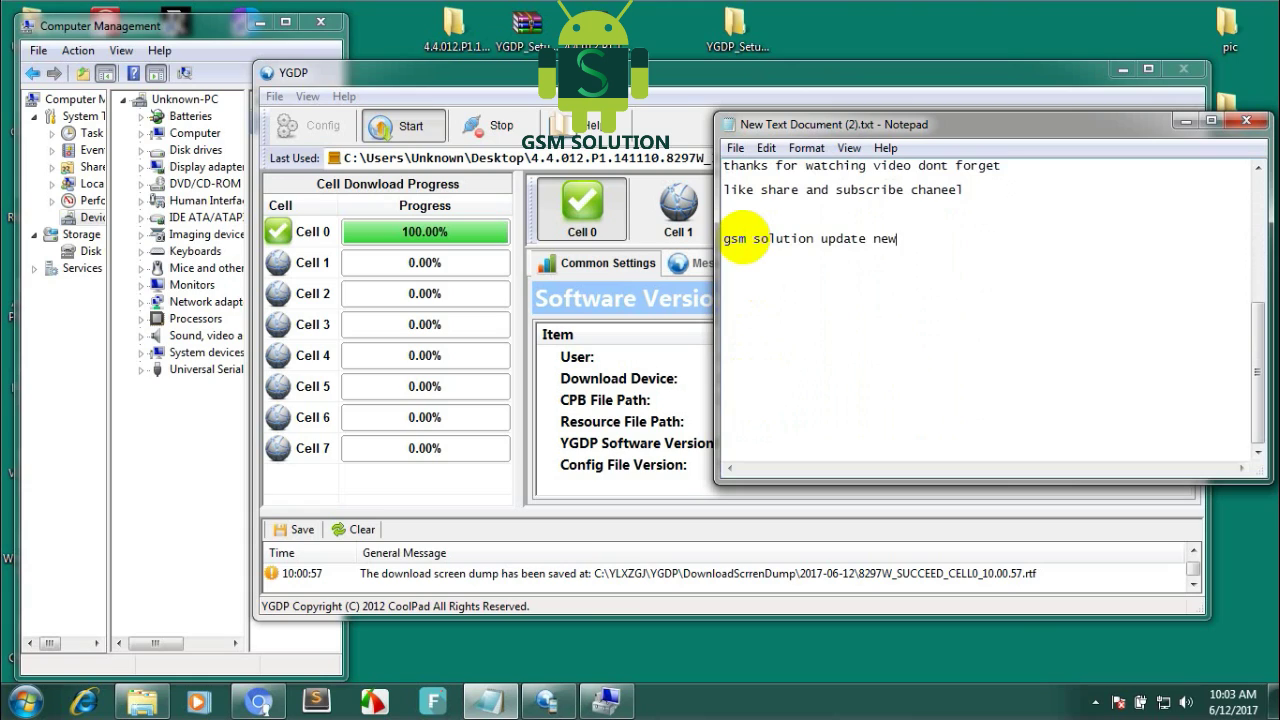
type(" method")
key("Return")
key("Return")
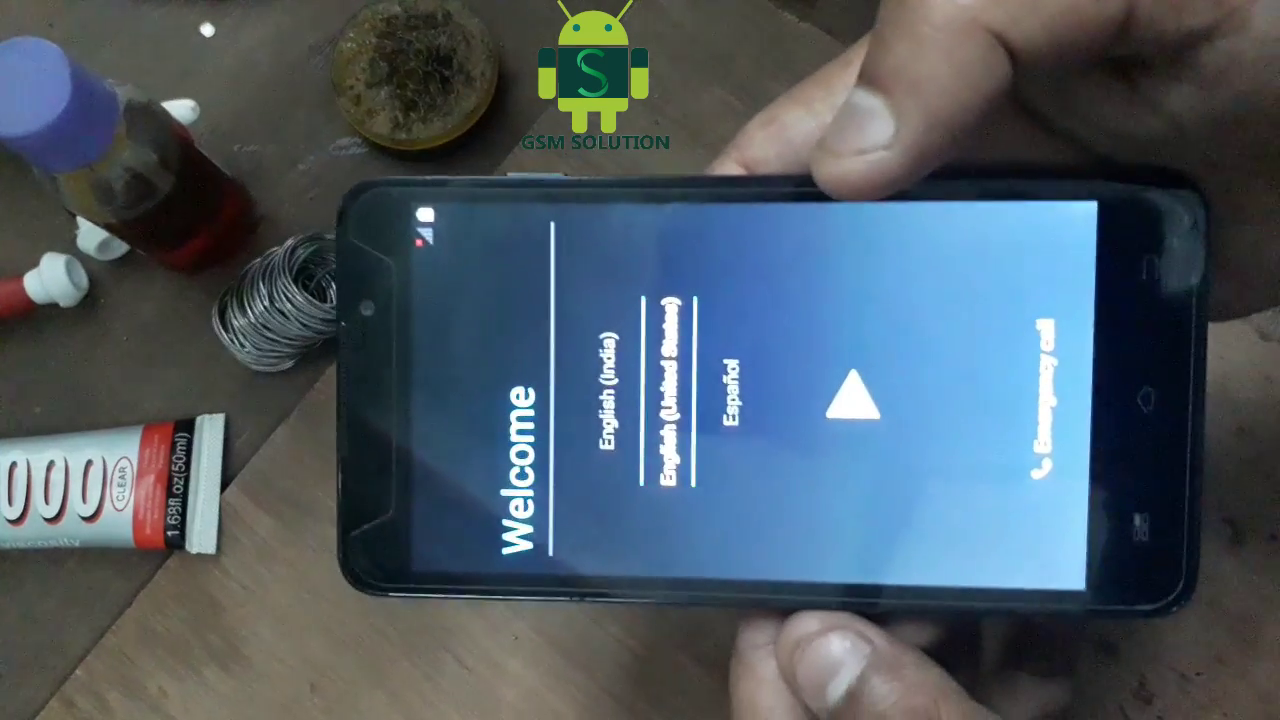
left_click(853, 400)
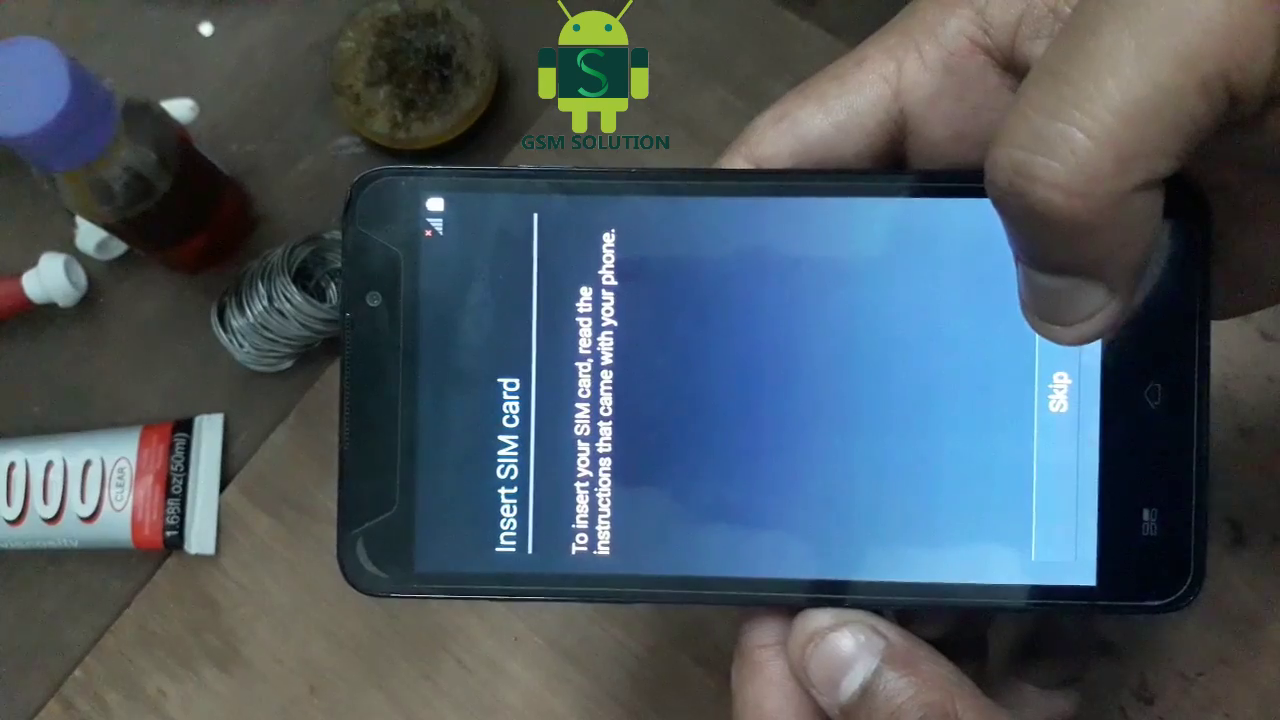
left_click(1062, 392)
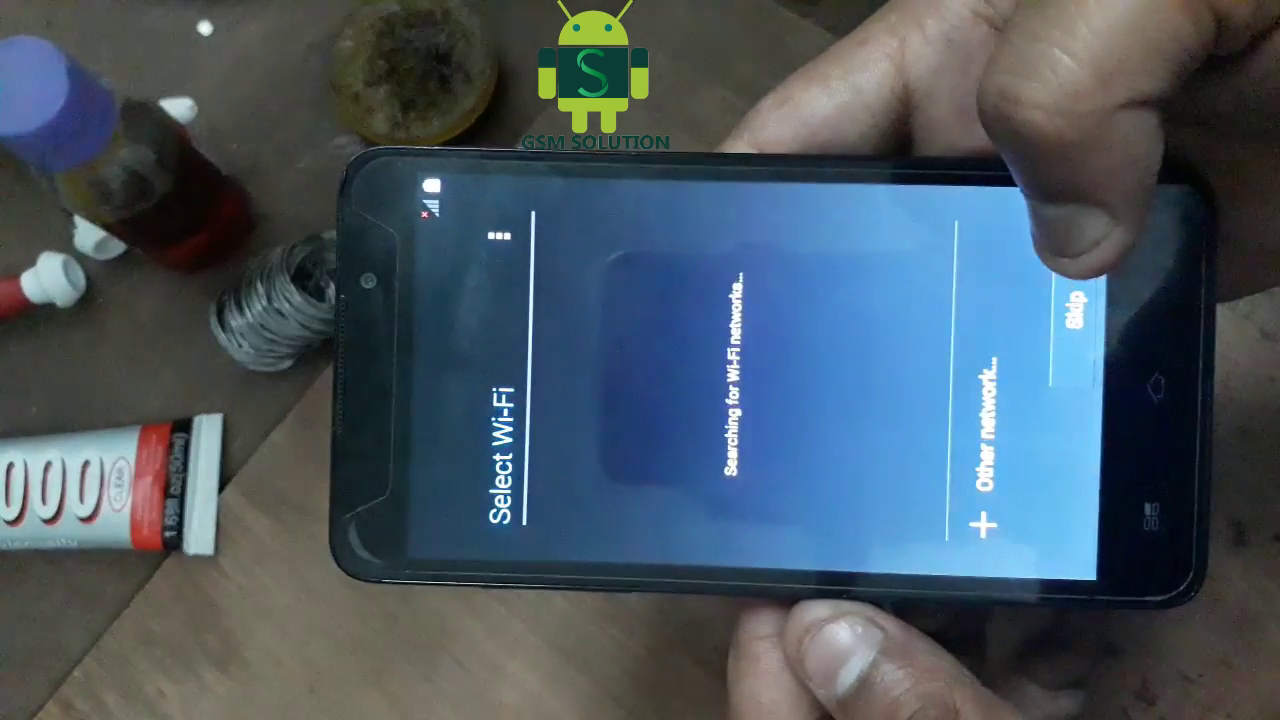
left_click(1065, 375)
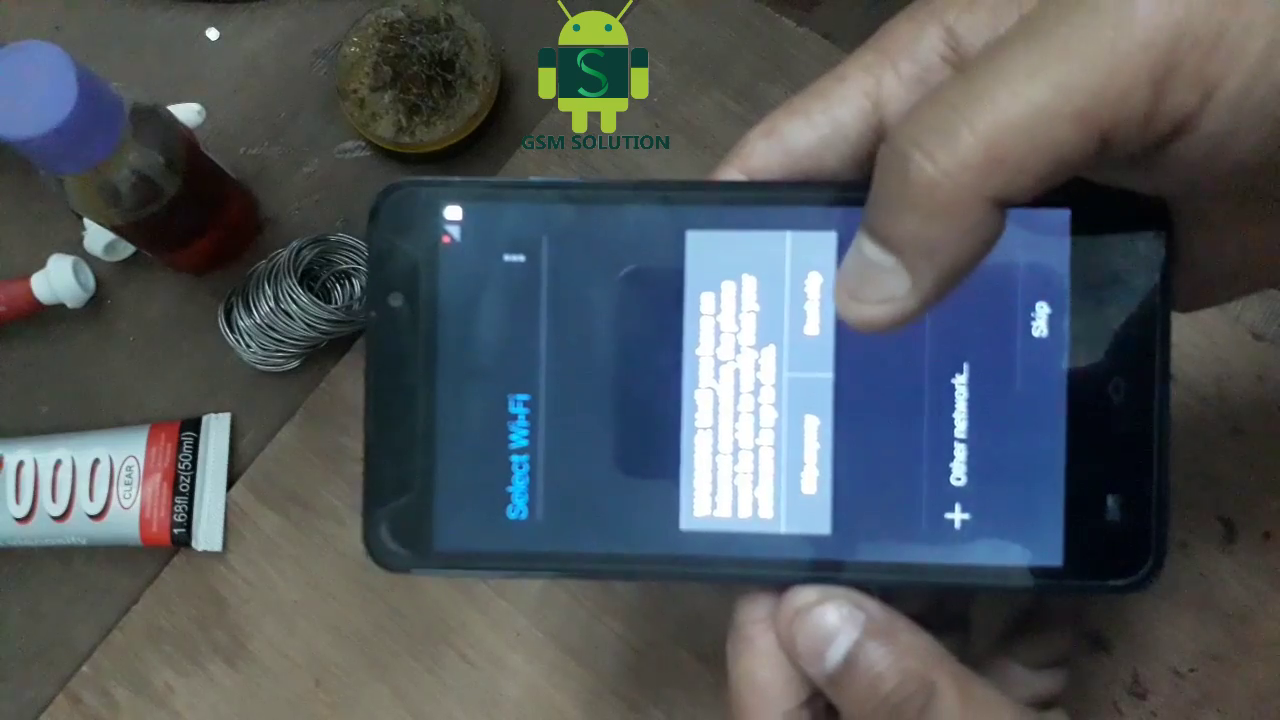